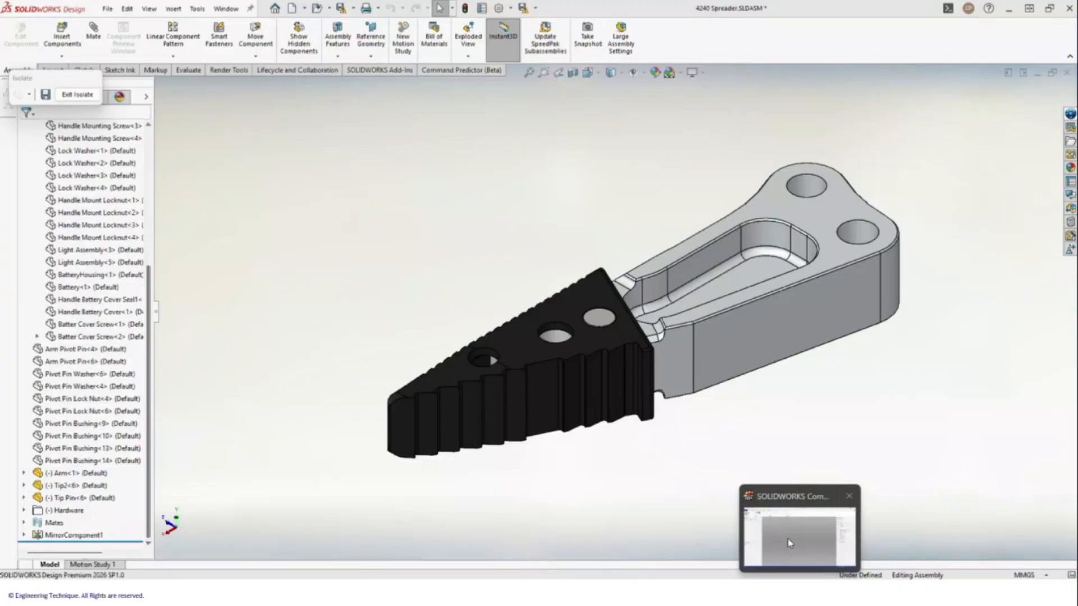
Step: Bring the already running SOLIDWORKS Composer window to the front from the taskbar
{"action": "left_click", "coordinate": [787, 538]}
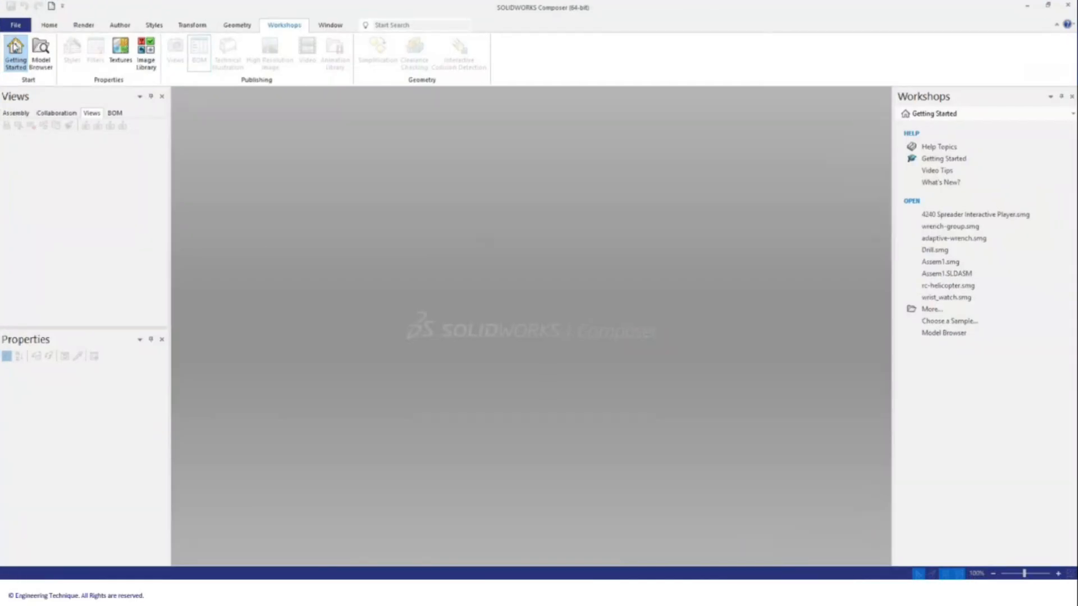
Step: Open the Composer project 4240 Spreader Interactive Player.smg
{"action": "left_click", "coordinate": [15, 25]}
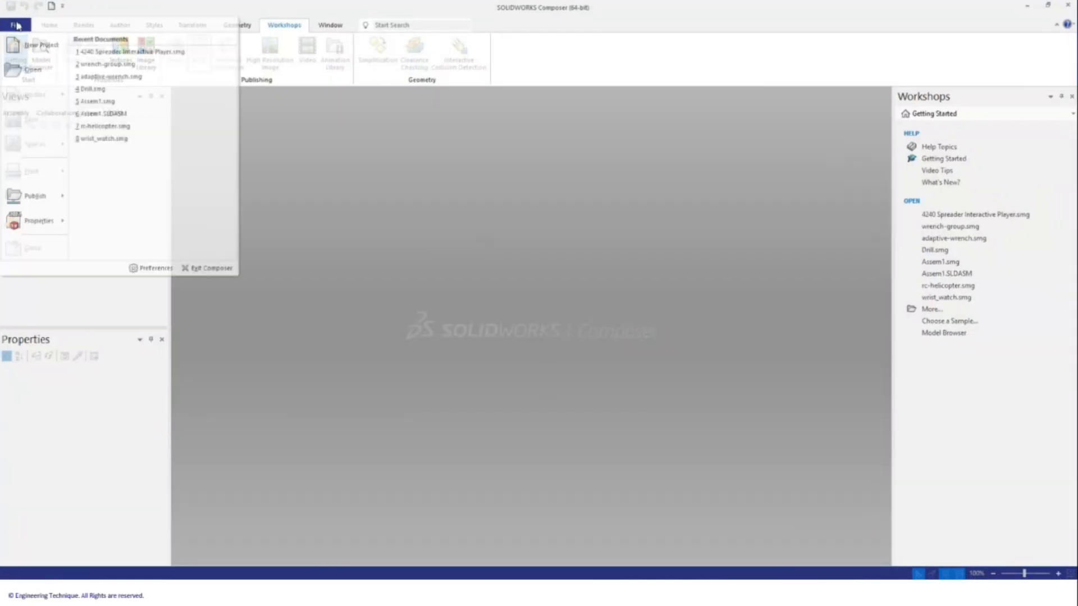
{"action": "left_click", "coordinate": [29, 69]}
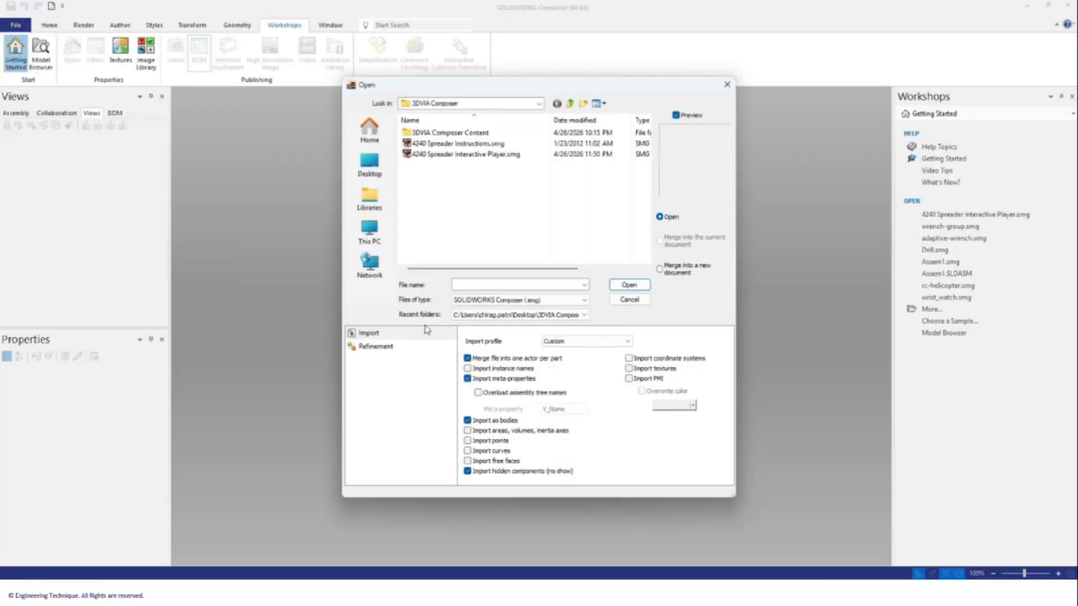
{"action": "left_click", "coordinate": [519, 299]}
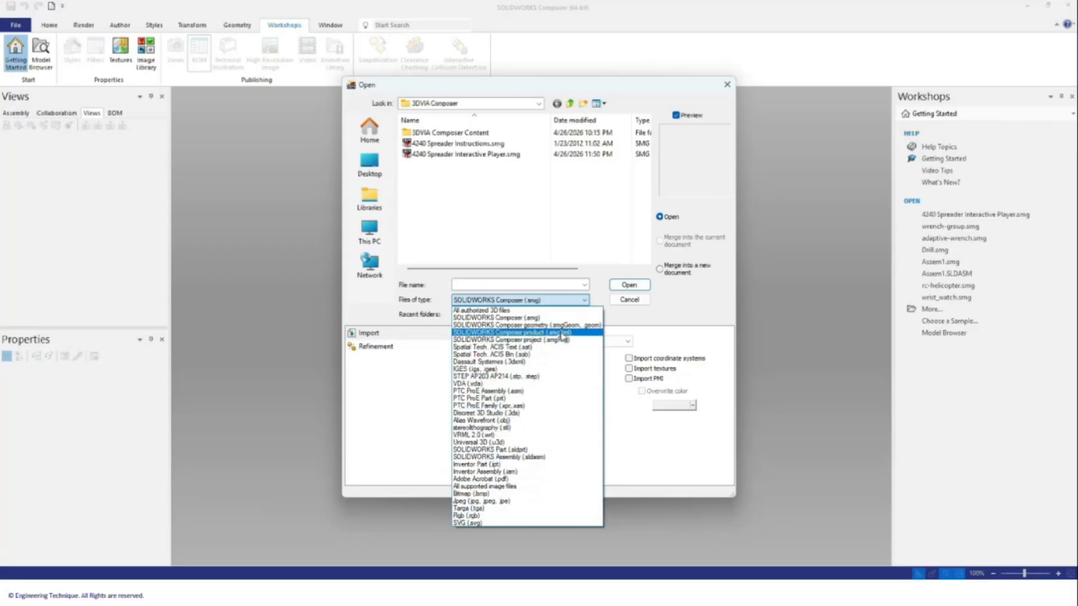
{"action": "left_click", "coordinate": [471, 156]}
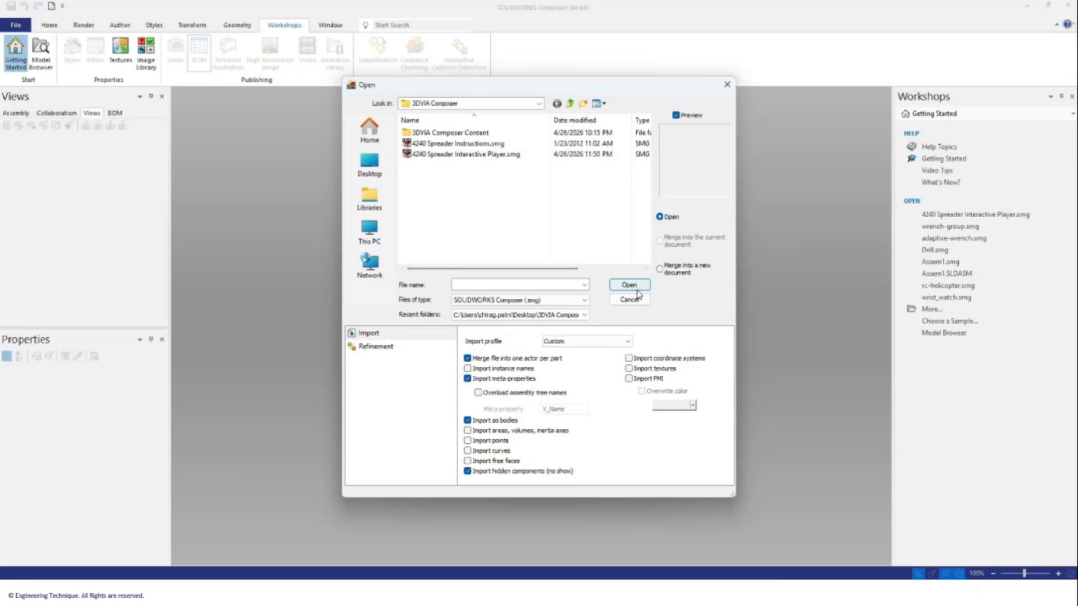
{"action": "left_click", "coordinate": [505, 154]}
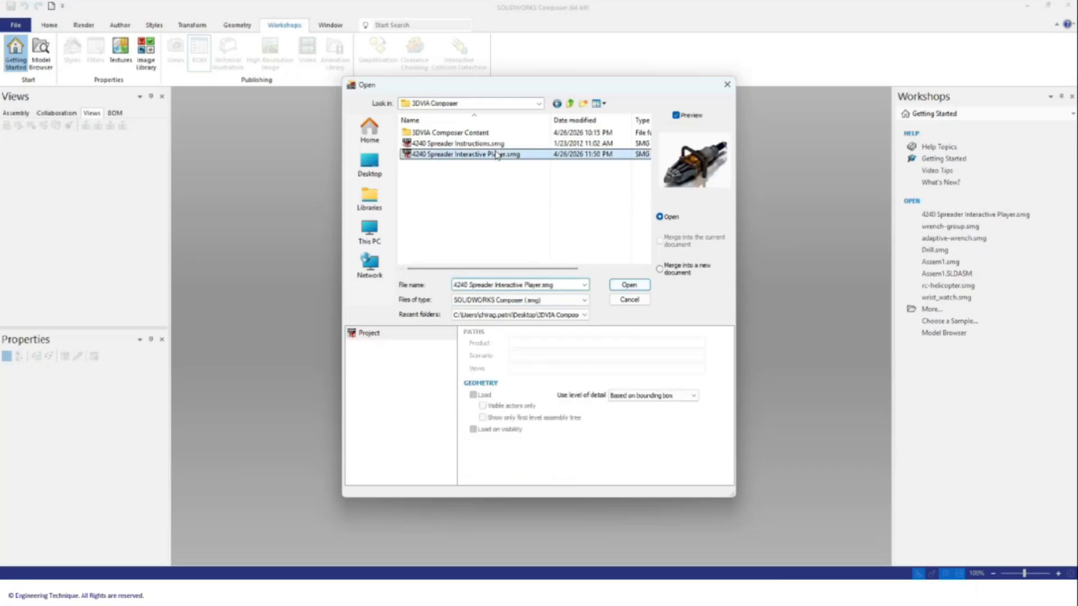
{"action": "left_click", "coordinate": [629, 285]}
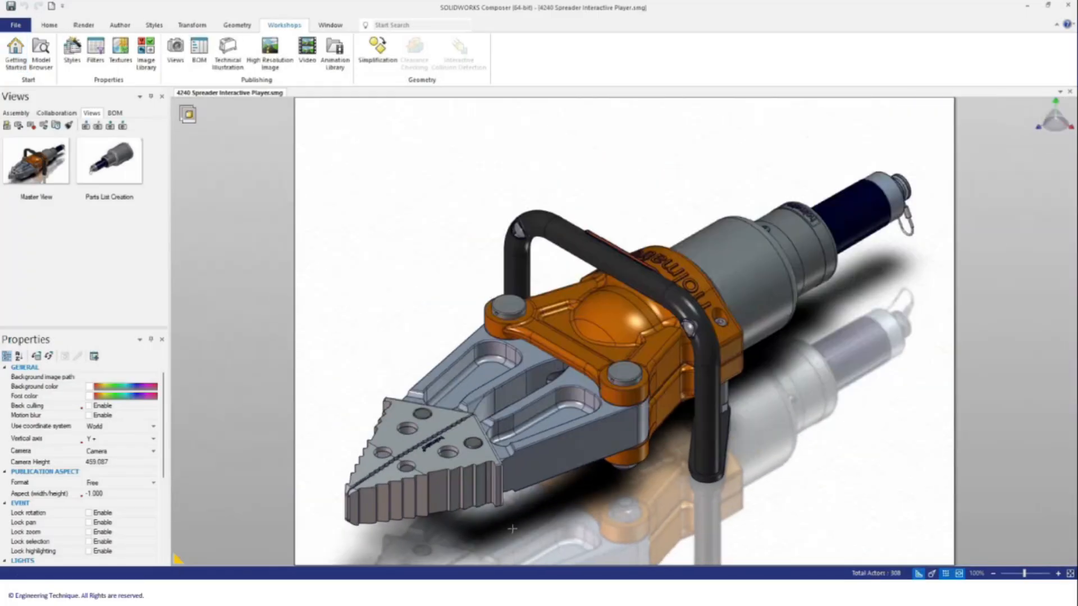
Step: Try the front, side, top and isometric camera presets, ending on a three-quarter view
{"action": "left_click", "coordinate": [50, 25]}
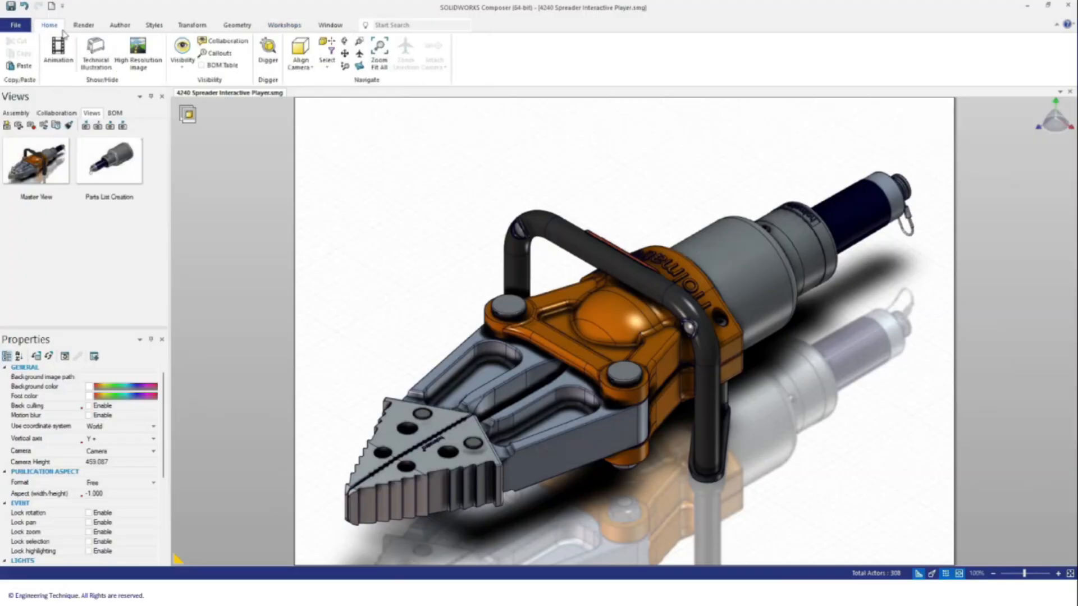
{"action": "left_click", "coordinate": [300, 63]}
{"action": "left_click", "coordinate": [320, 92]}
{"action": "left_click", "coordinate": [301, 62]}
{"action": "left_click", "coordinate": [319, 105]}
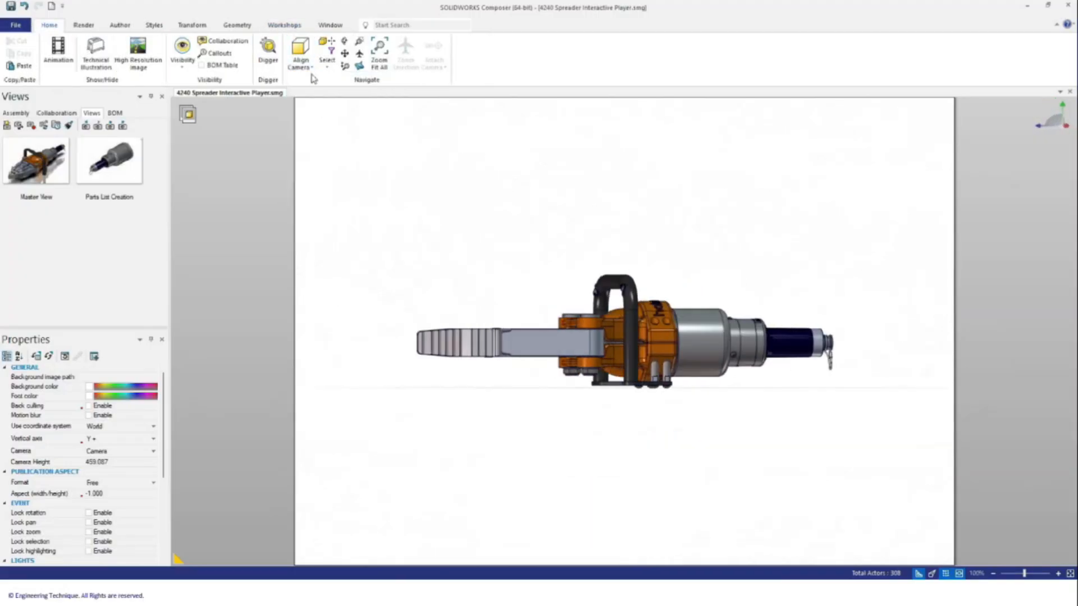
{"action": "left_click", "coordinate": [301, 63]}
{"action": "left_click", "coordinate": [317, 105]}
{"action": "left_click", "coordinate": [306, 70]}
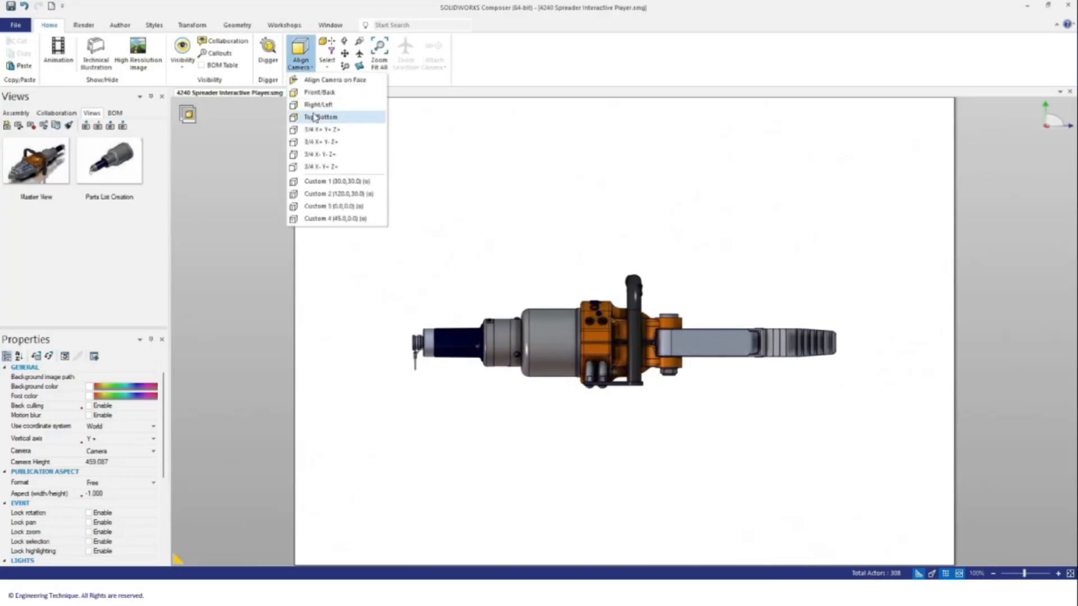
{"action": "left_click", "coordinate": [320, 117]}
{"action": "left_click", "coordinate": [301, 63]}
{"action": "left_click", "coordinate": [309, 129]}
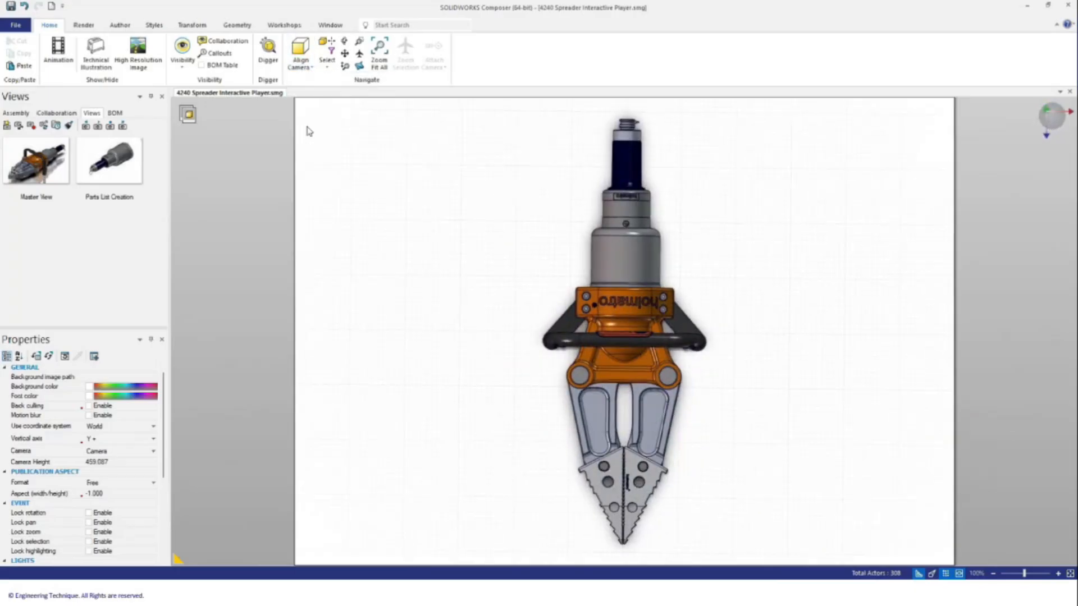
{"action": "left_click", "coordinate": [301, 62]}
{"action": "left_click", "coordinate": [314, 154]}
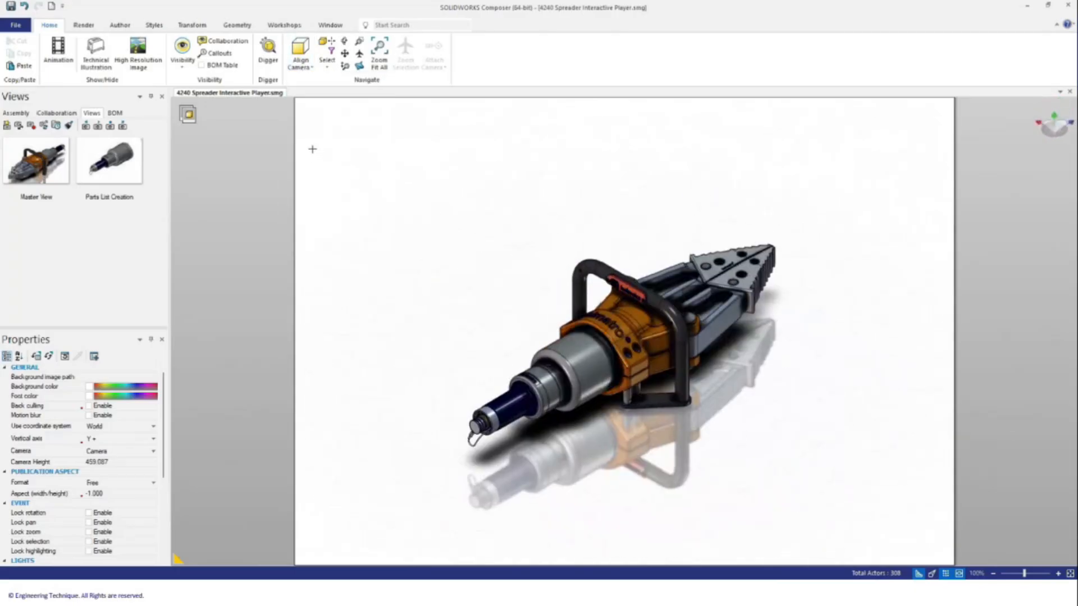
{"action": "left_click", "coordinate": [301, 62]}
{"action": "left_click", "coordinate": [318, 130]}
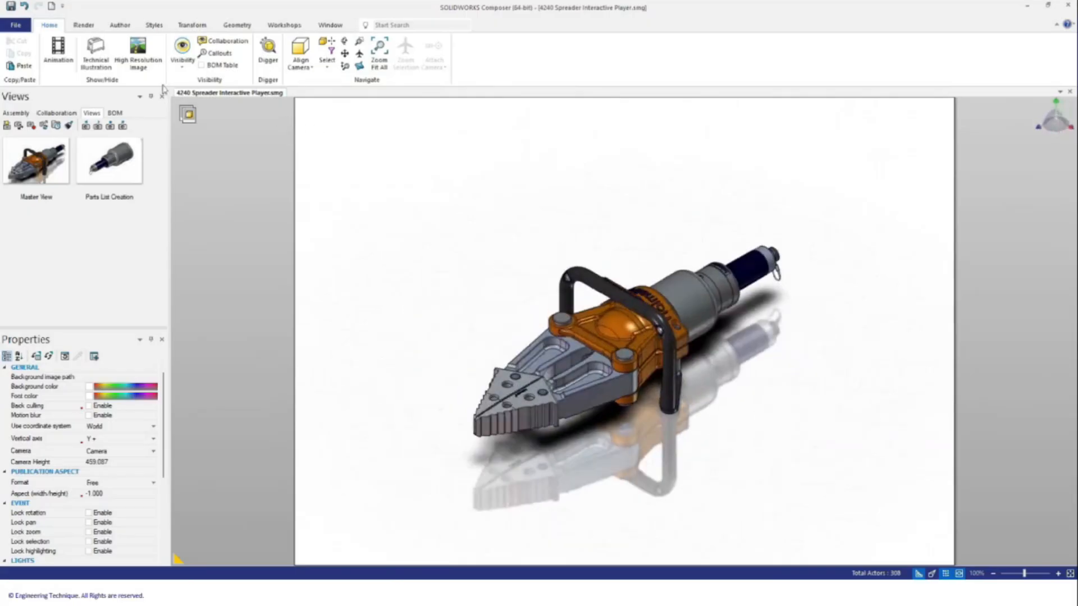
Step: Turn off ground shadow, mirror and ambient occlusion, leaving per-pixel lighting on
{"action": "left_click", "coordinate": [84, 25]}
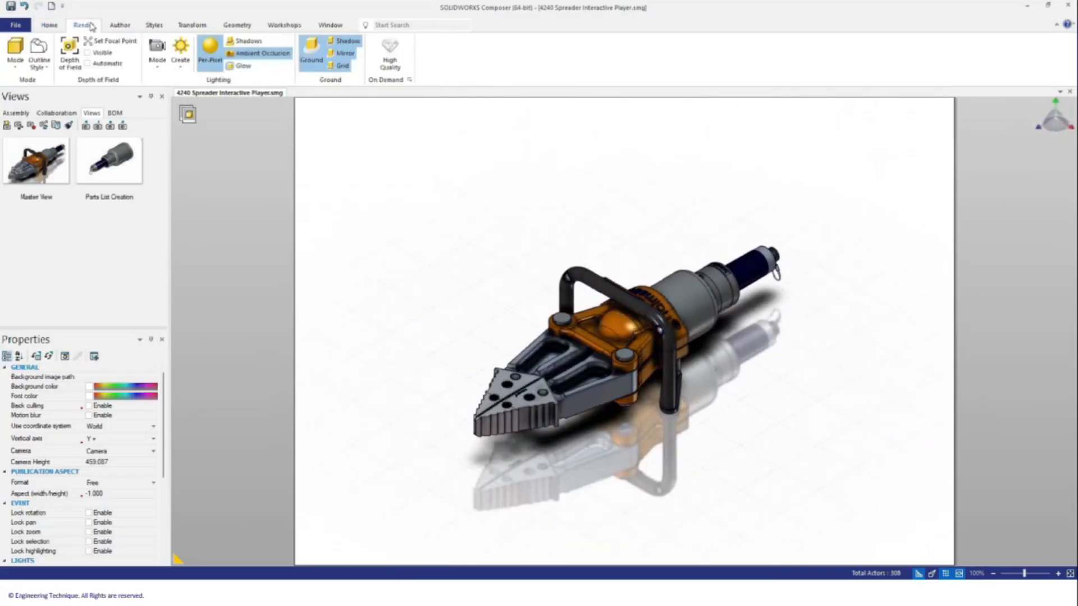
{"action": "left_click", "coordinate": [347, 43]}
{"action": "left_click", "coordinate": [346, 53]}
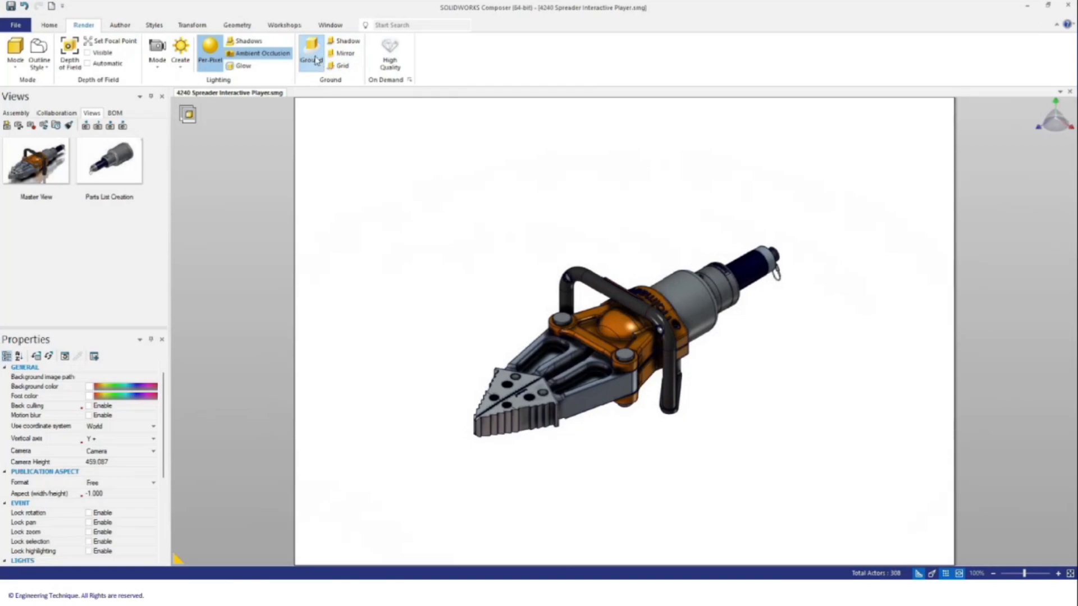
{"action": "left_click", "coordinate": [257, 54]}
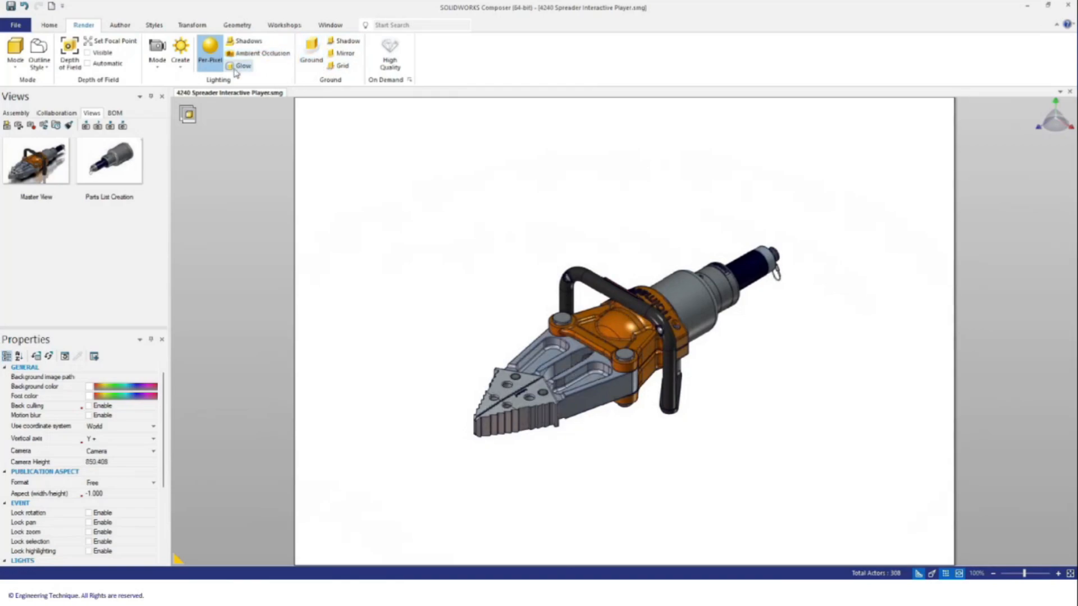
{"action": "left_click", "coordinate": [215, 61]}
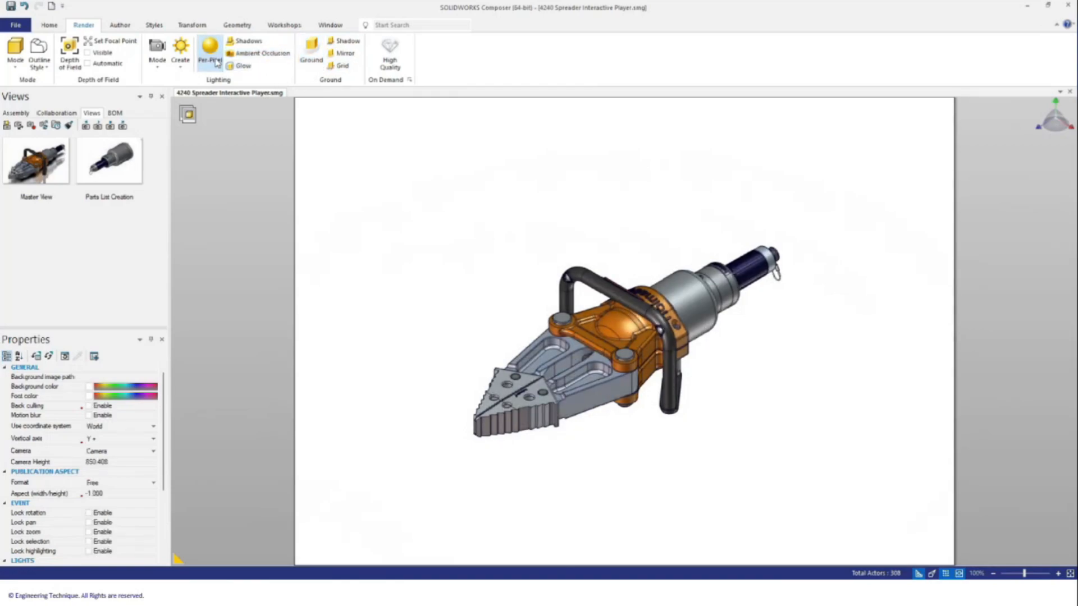
{"action": "left_click", "coordinate": [217, 63]}
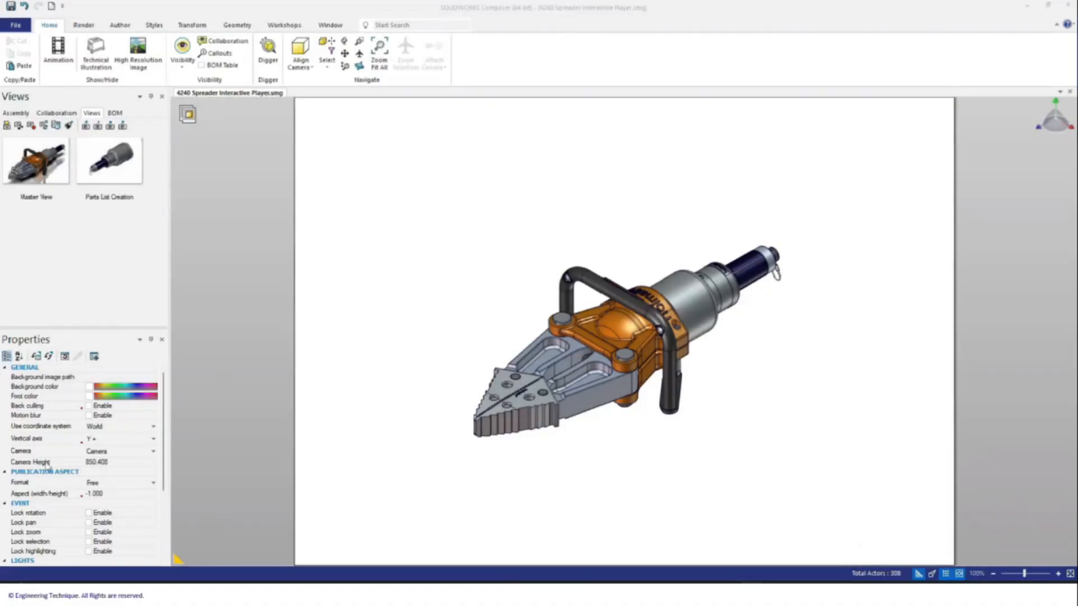
Step: Create a new view named ARM EXPOLDED and set its camera to a side view
{"action": "left_click", "coordinate": [7, 125]}
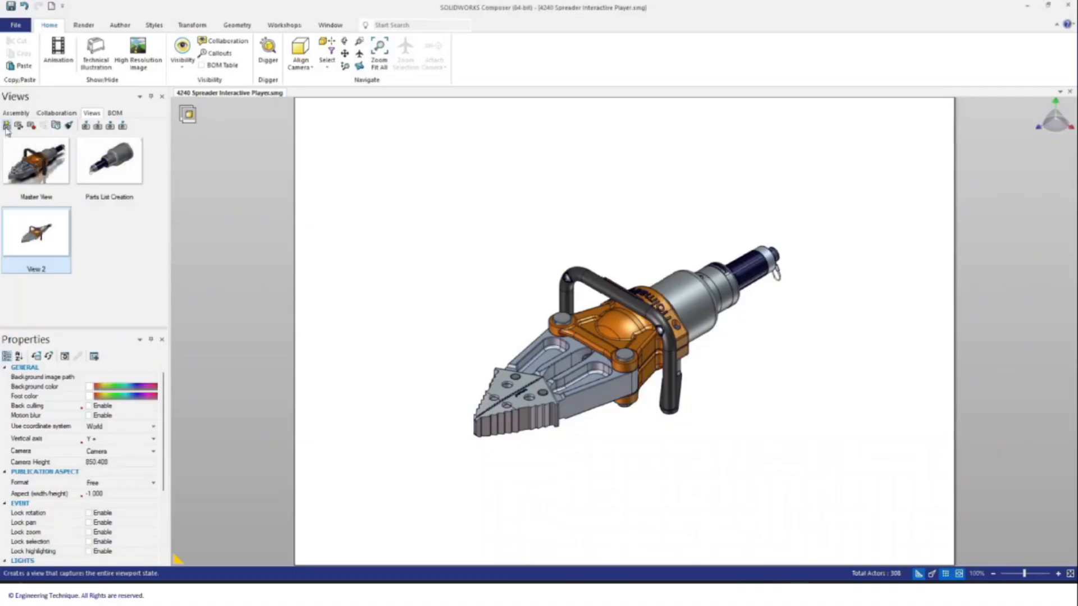
{"action": "left_click", "coordinate": [40, 270]}
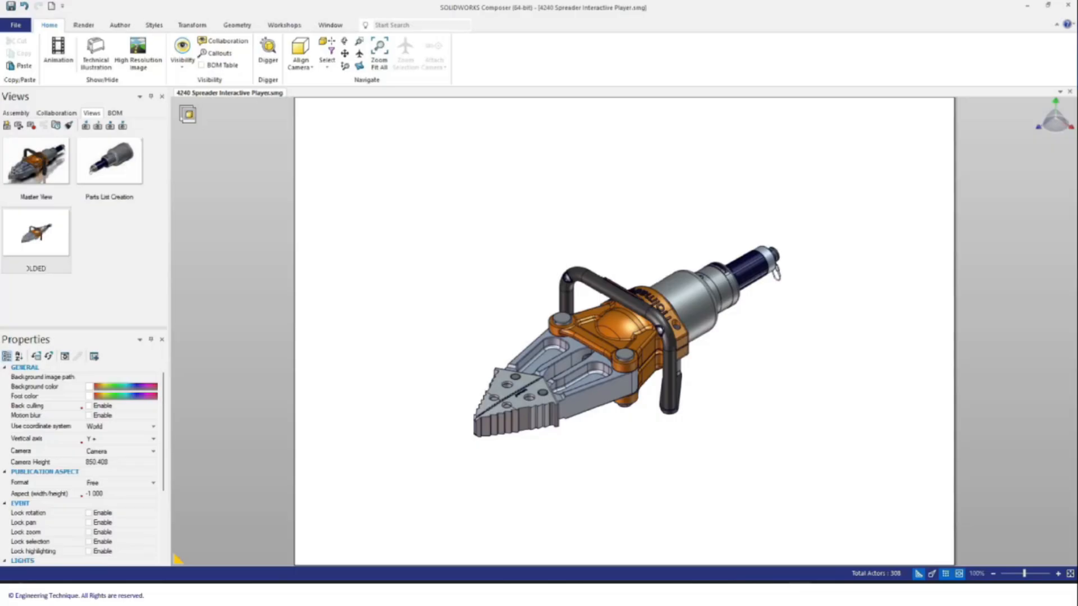
{"action": "left_click", "coordinate": [108, 304]}
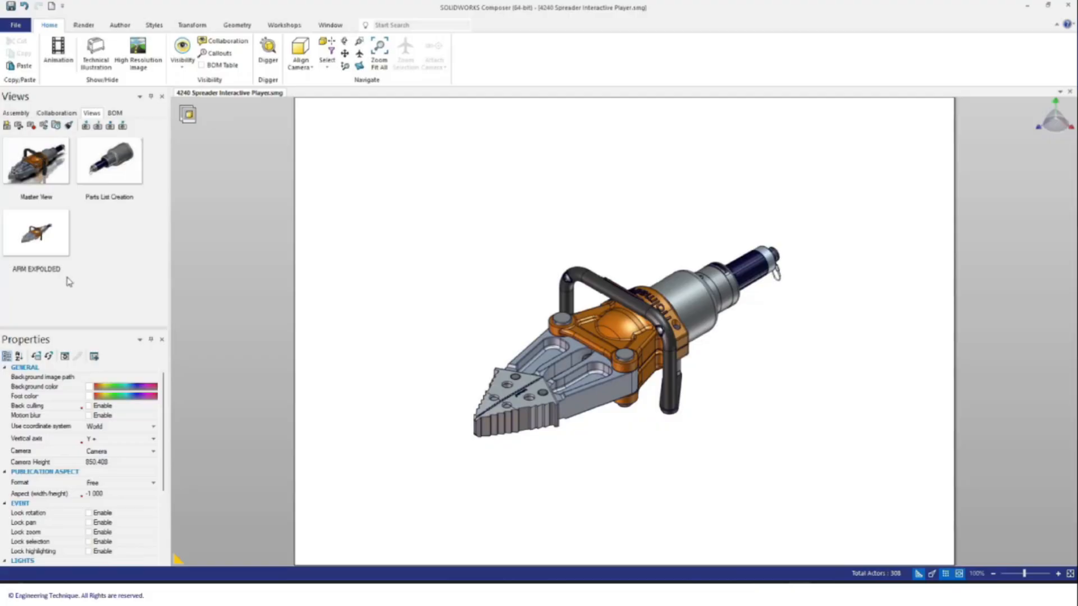
{"action": "left_click", "coordinate": [56, 250]}
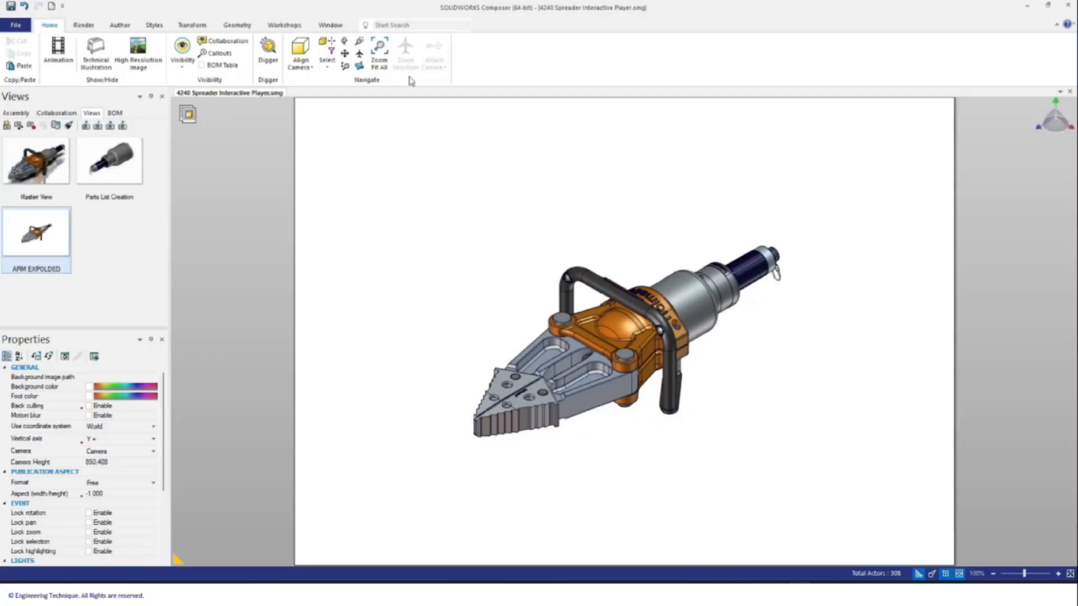
{"action": "left_click", "coordinate": [300, 56]}
{"action": "left_click", "coordinate": [326, 90]}
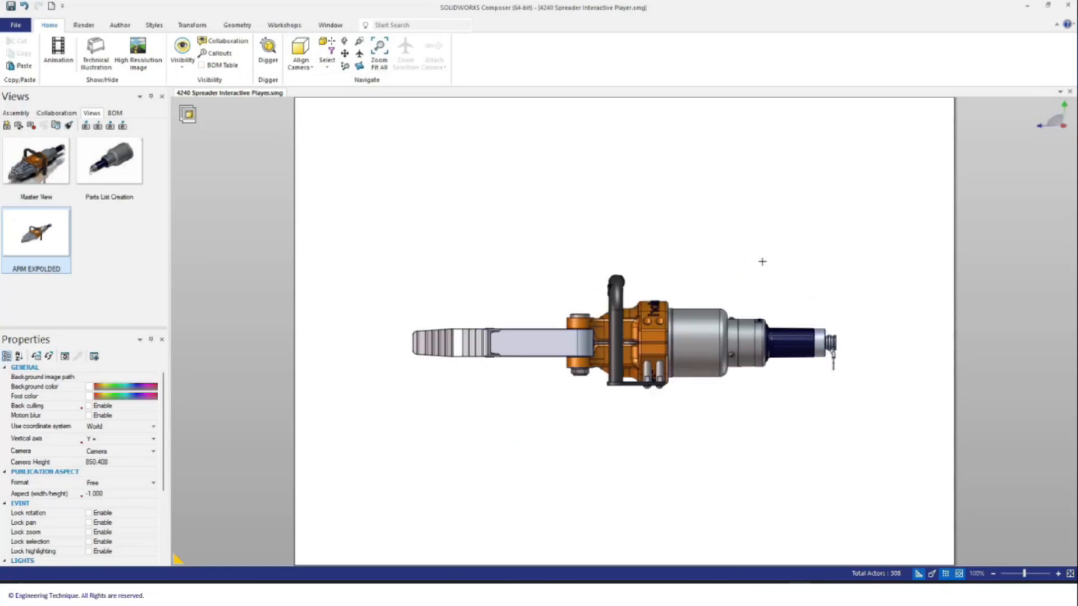
Step: Hide the cylinder-end parts of the spreader, leaving only the arms visible
{"action": "left_click_drag", "start_coordinate": [887, 424], "coordinate": [560, 168]}
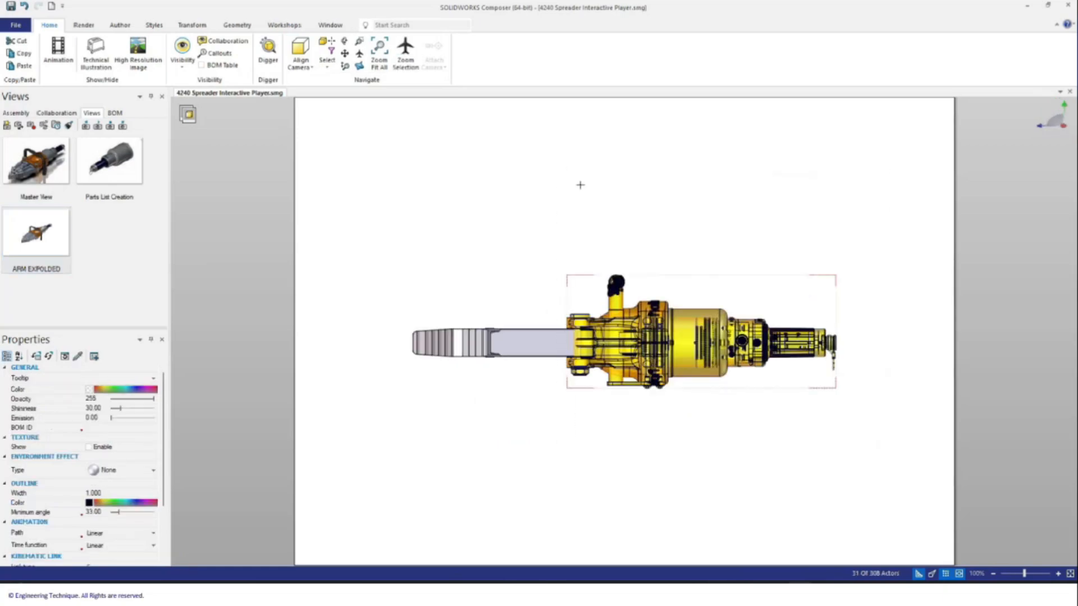
{"action": "right_click", "coordinate": [654, 331]}
{"action": "left_click", "coordinate": [677, 318]}
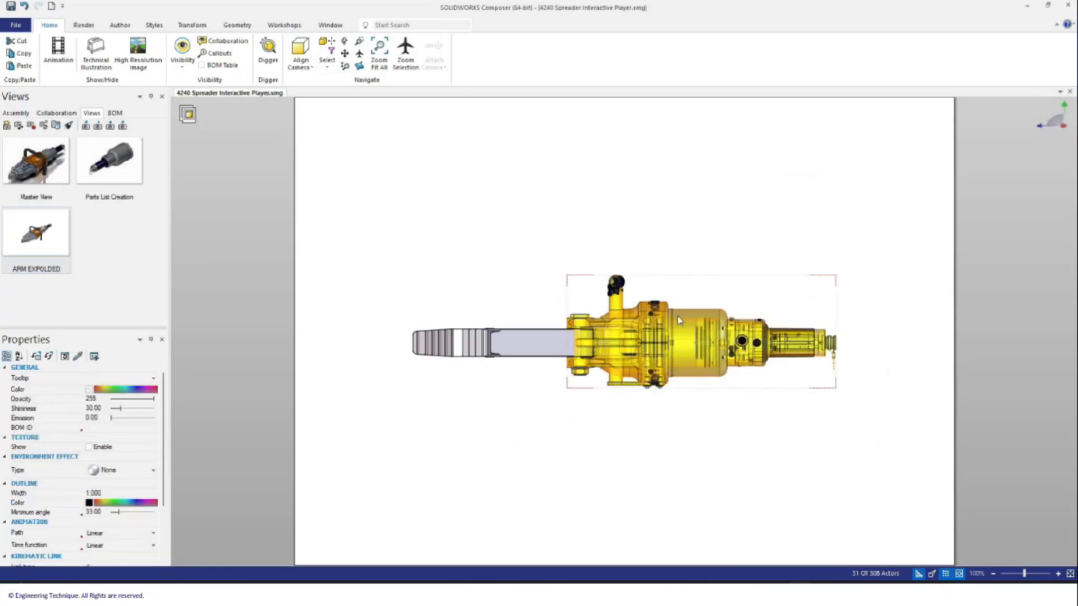
{"action": "left_click", "coordinate": [696, 213]}
{"action": "right_click_drag", "start_coordinate": [525, 307], "coordinate": [535, 493]}
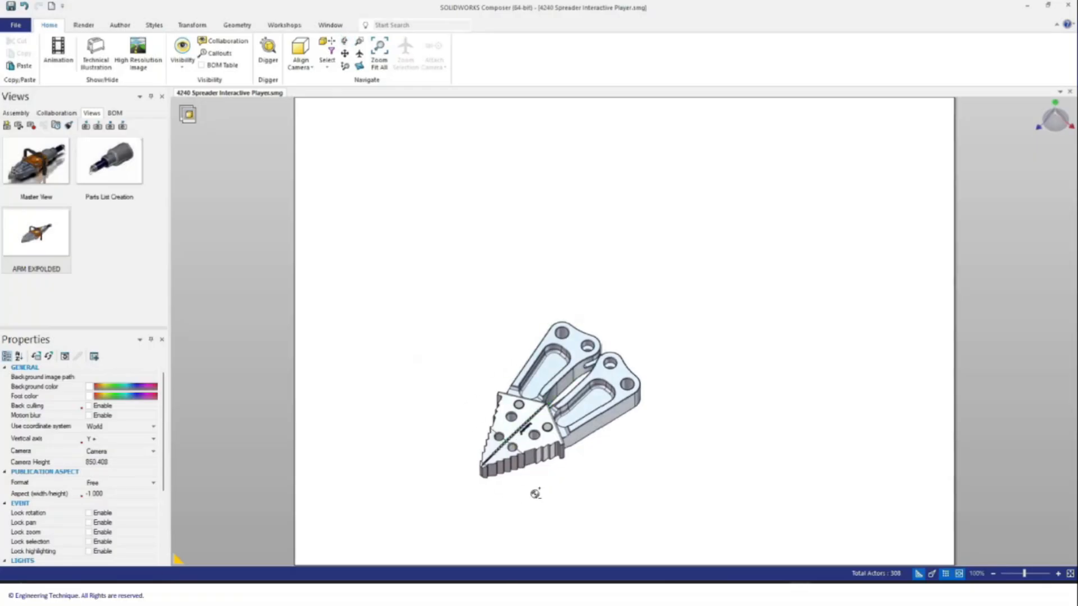
{"action": "scroll", "coordinate": [513, 478], "scroll_direction": "up", "scroll_amount": 3}
Step: Show only one Arm Assembly, zoom in on it, and select its quick release pin
{"action": "left_click", "coordinate": [16, 112]}
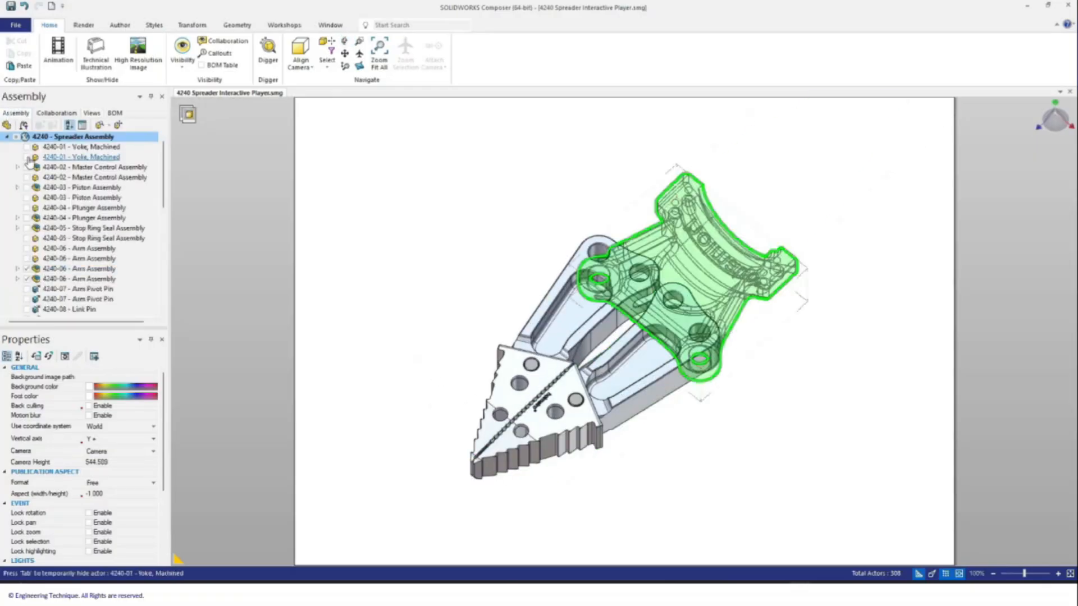
{"action": "left_click", "coordinate": [18, 137]}
{"action": "left_click", "coordinate": [26, 278]}
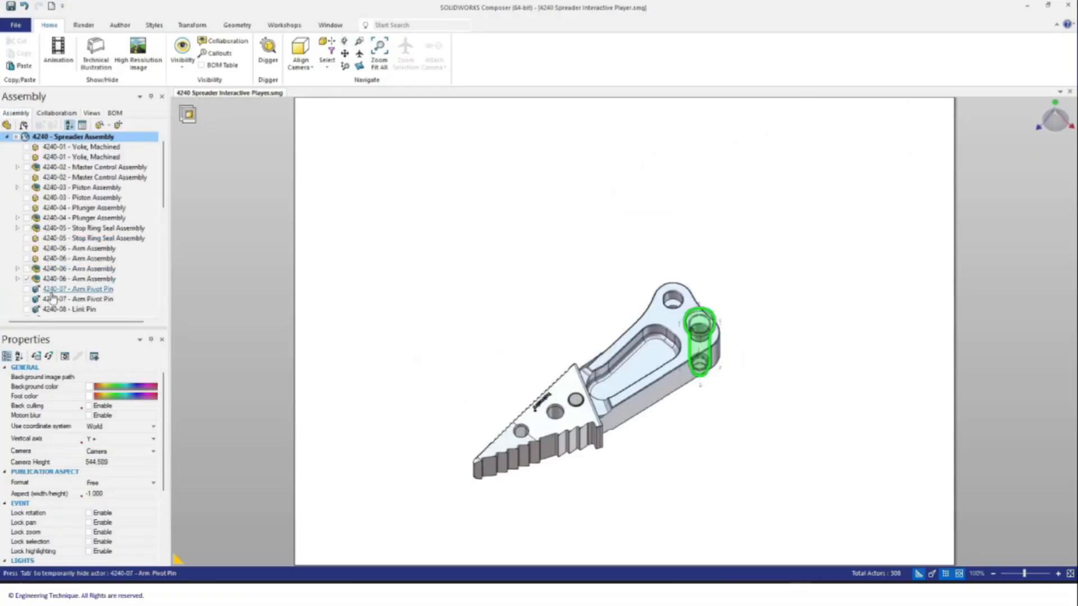
{"action": "right_click_drag", "start_coordinate": [627, 481], "coordinate": [627, 461]}
{"action": "scroll", "coordinate": [522, 492], "scroll_direction": "down", "scroll_amount": 2}
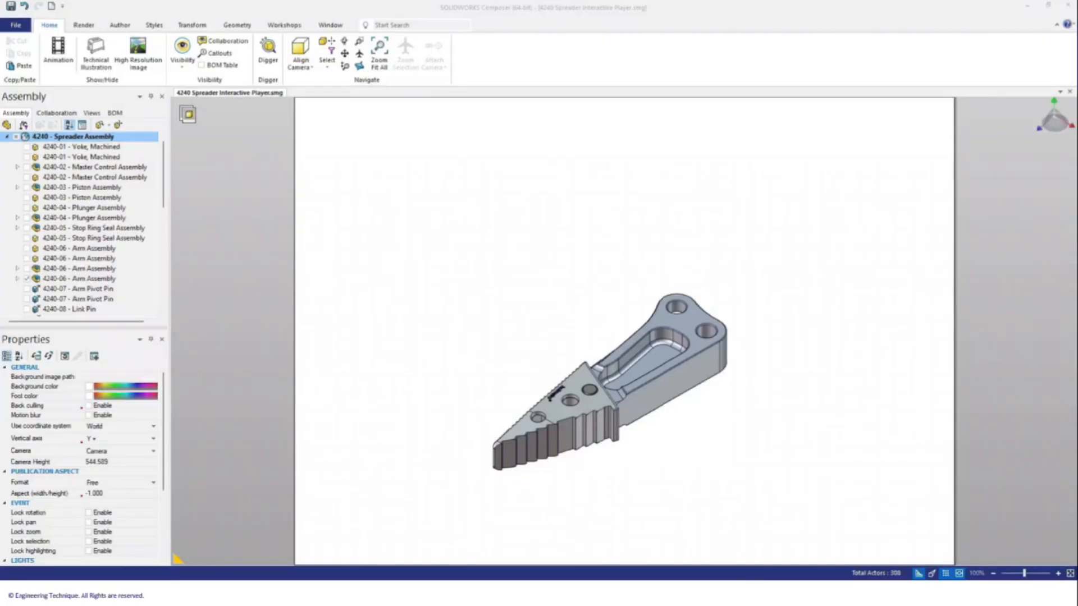
{"action": "left_click_drag", "start_coordinate": [618, 464], "coordinate": [621, 447]}
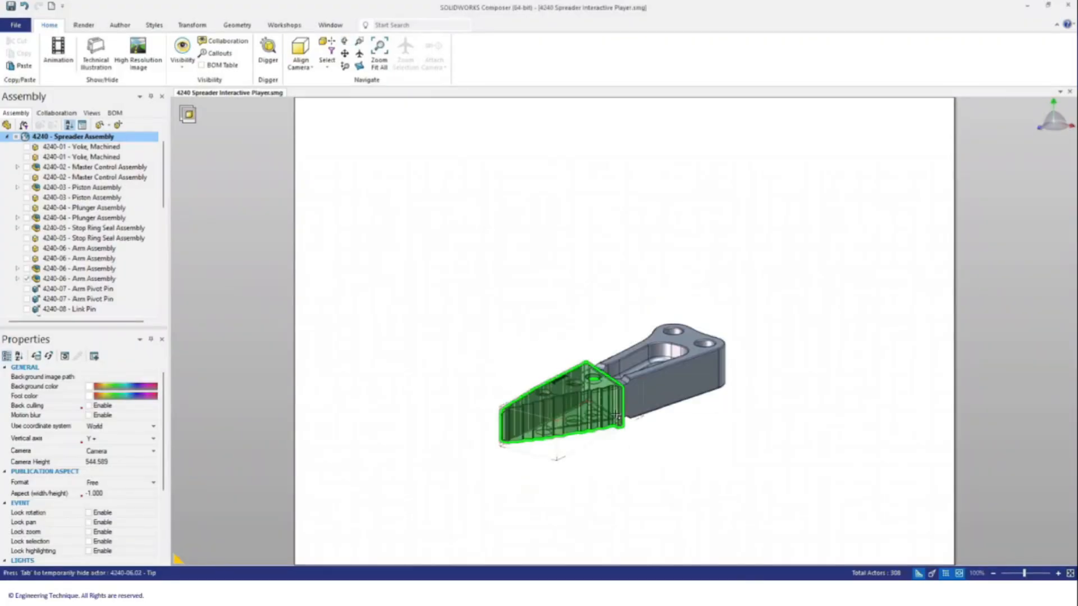
{"action": "scroll", "coordinate": [598, 399], "scroll_direction": "up", "scroll_amount": 5}
{"action": "left_click", "coordinate": [587, 367]}
Step: With Translate, move the top quick release pin above the arm and the underside pin below
{"action": "left_click", "coordinate": [192, 25]}
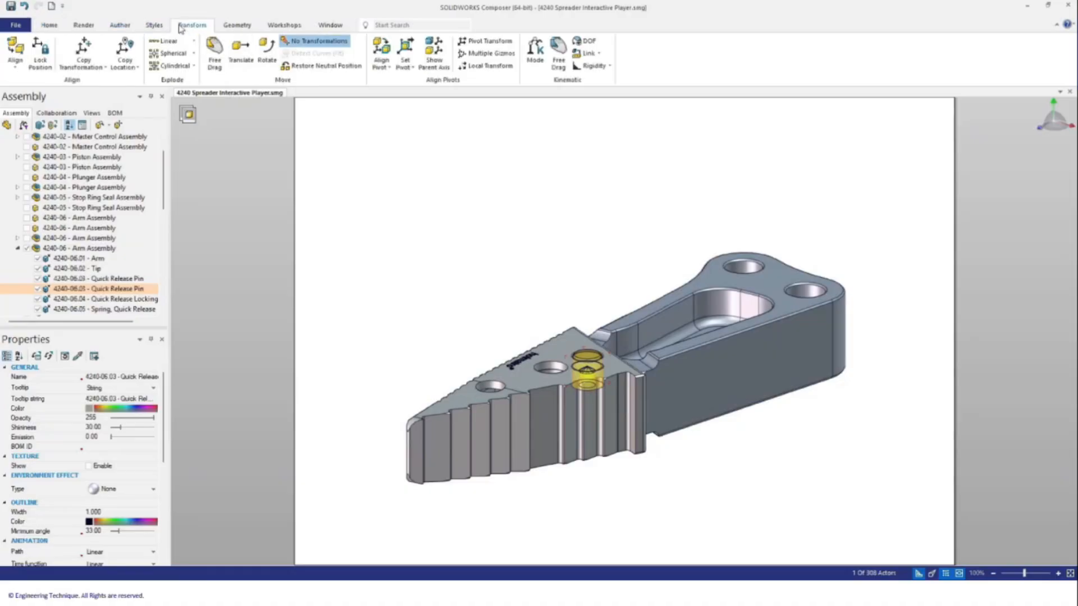
{"action": "left_click", "coordinate": [240, 54]}
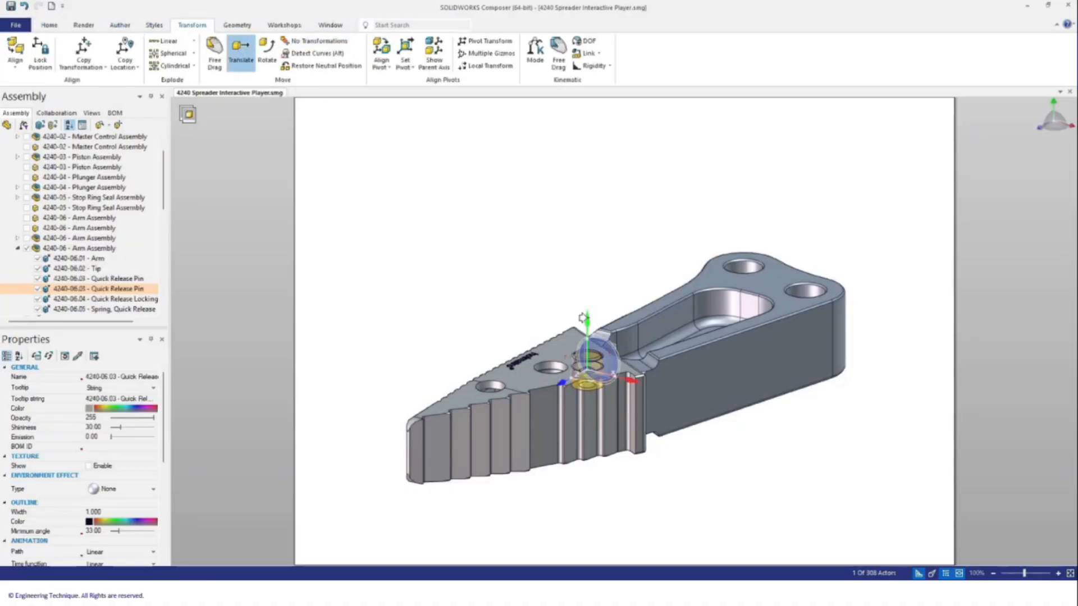
{"action": "left_click_drag", "start_coordinate": [586, 320], "coordinate": [601, 112]}
{"action": "right_click_drag", "start_coordinate": [599, 519], "coordinate": [594, 446]}
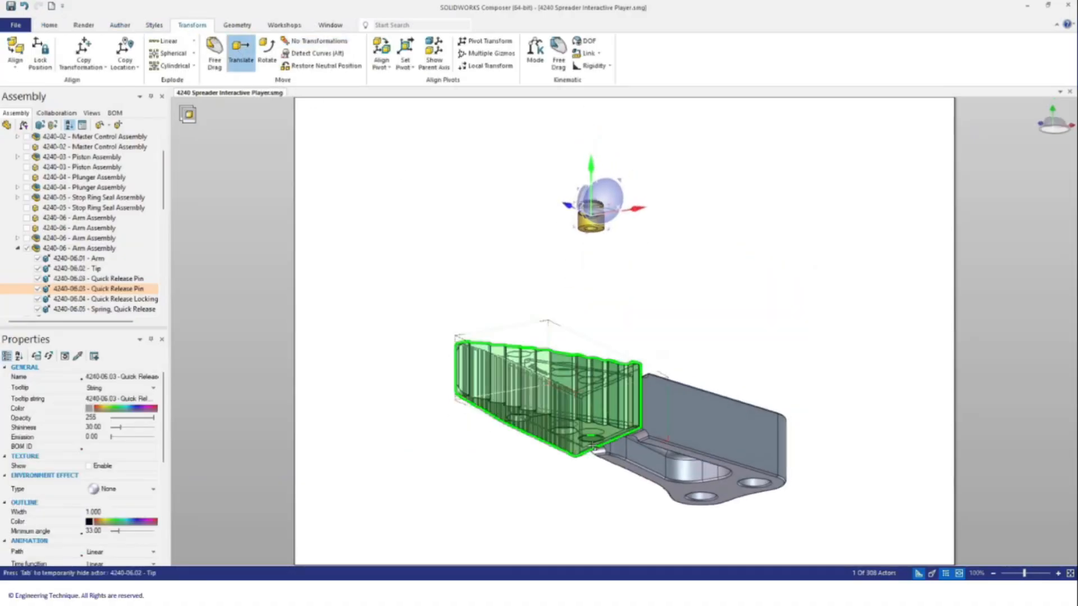
{"action": "left_click", "coordinate": [591, 441]}
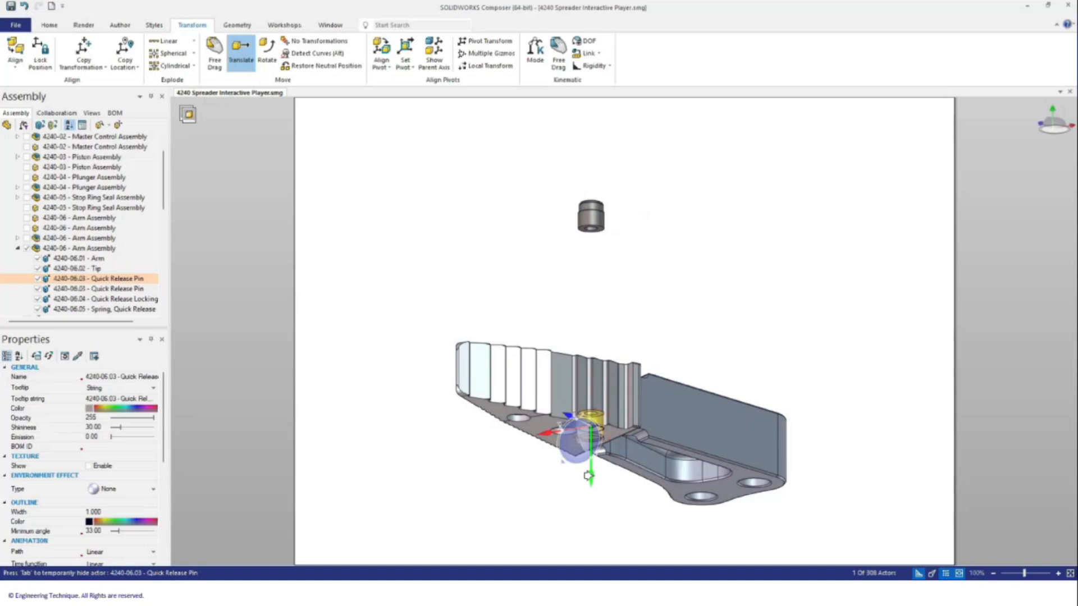
{"action": "right_click_drag", "start_coordinate": [587, 476], "coordinate": [614, 525]}
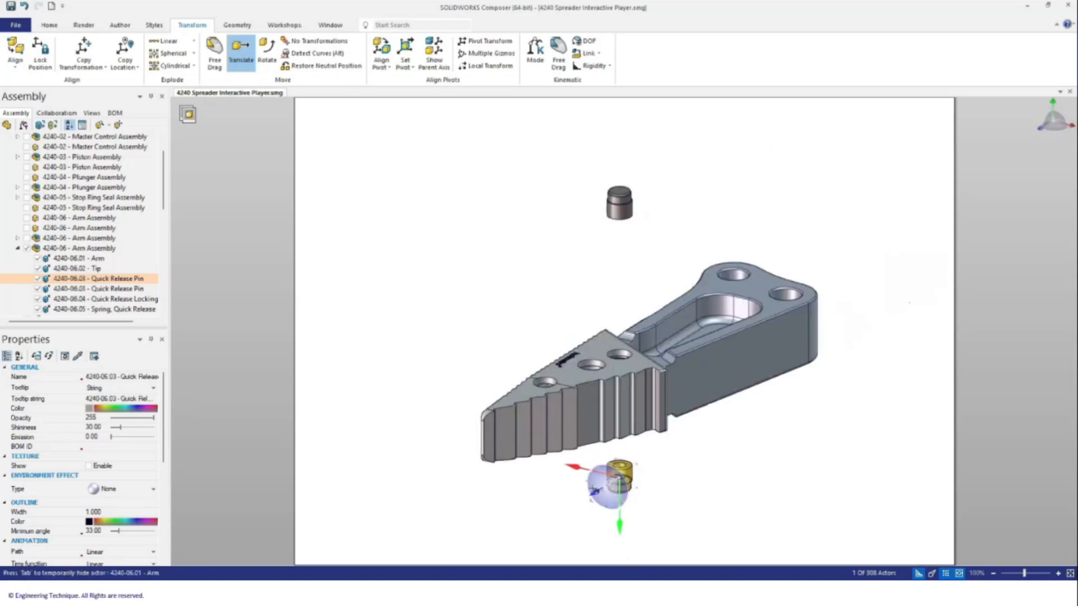
{"action": "left_click_drag", "start_coordinate": [614, 525], "coordinate": [617, 561]}
{"action": "left_click", "coordinate": [671, 522]}
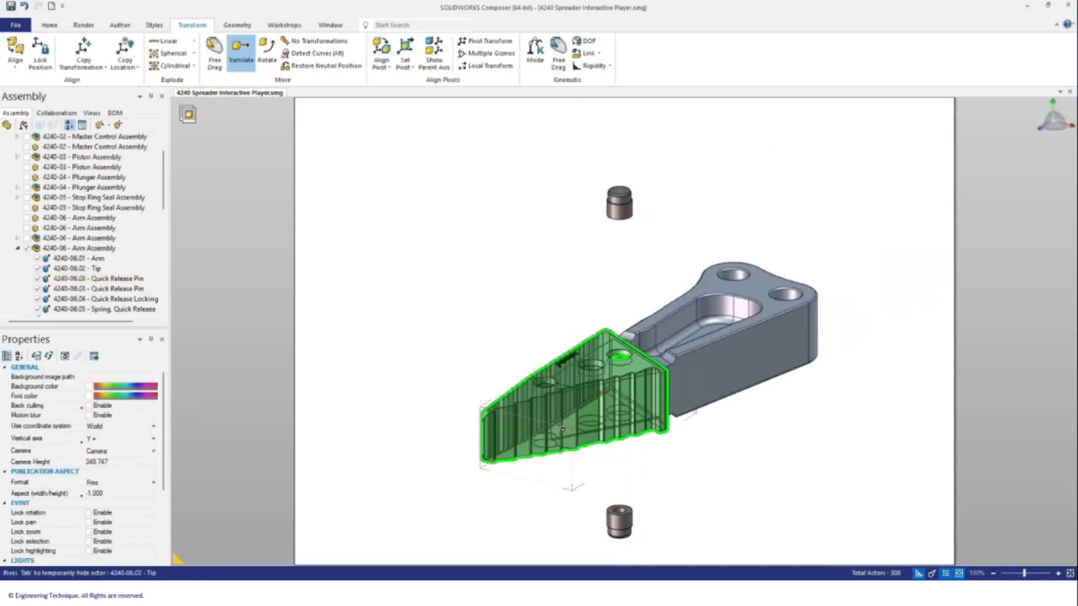
Step: Slide the Tip down-left away from the arm
{"action": "left_click", "coordinate": [562, 429]}
{"action": "left_click_drag", "start_coordinate": [562, 428], "coordinate": [345, 488]}
{"action": "left_click", "coordinate": [664, 456]}
{"action": "scroll", "coordinate": [571, 465], "scroll_direction": "down", "scroll_amount": 2}
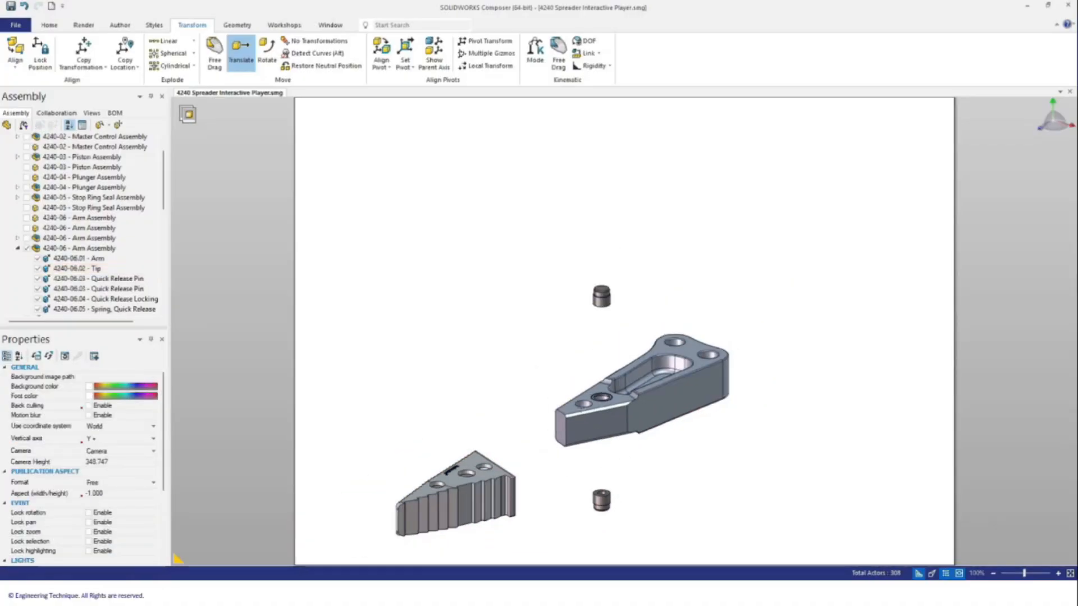
{"action": "scroll", "coordinate": [603, 402], "scroll_direction": "up", "scroll_amount": 3}
Step: Lift the Quick Release Locking insert and spring together above the arm
{"action": "left_click", "coordinate": [610, 397]}
{"action": "right_click_drag", "start_coordinate": [610, 396], "coordinate": [625, 530]}
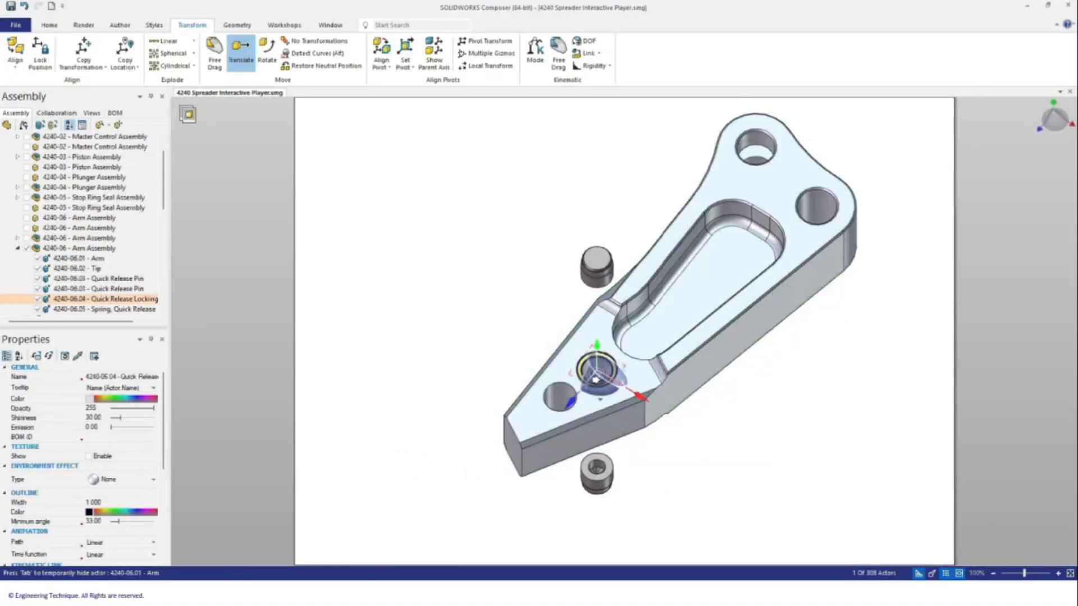
{"action": "scroll", "coordinate": [607, 386], "scroll_direction": "up", "scroll_amount": 5}
{"action": "left_click", "coordinate": [581, 355], "text": "ctrl"}
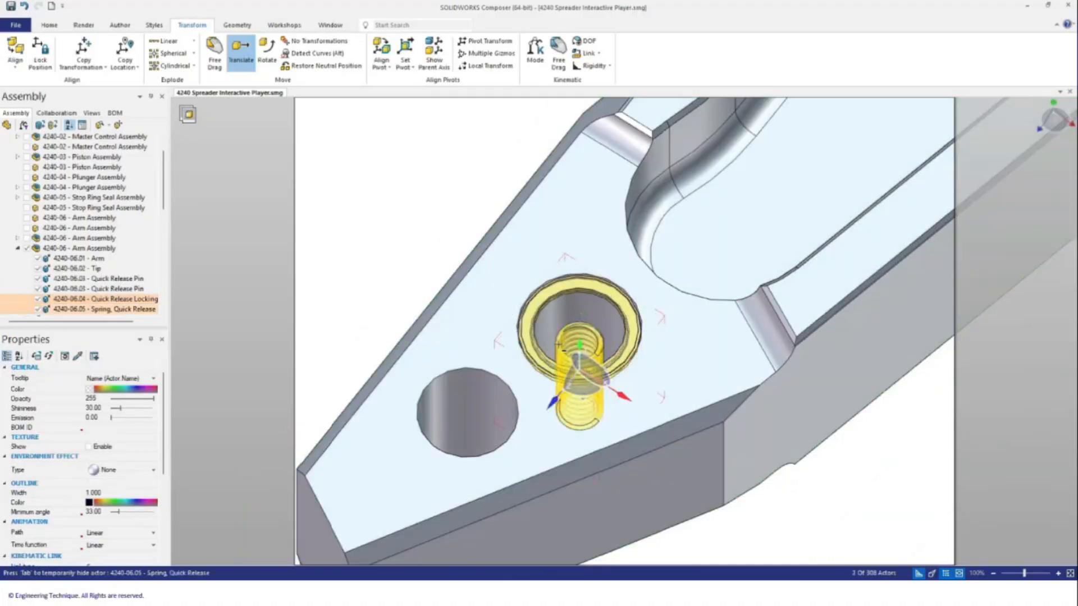
{"action": "scroll", "coordinate": [626, 451], "scroll_direction": "down", "scroll_amount": 5}
{"action": "right_click_drag", "start_coordinate": [624, 490], "coordinate": [605, 396]}
{"action": "left_click_drag", "start_coordinate": [604, 395], "coordinate": [607, 242]}
{"action": "left_click", "coordinate": [738, 268]}
{"action": "scroll", "coordinate": [667, 456], "scroll_direction": "down", "scroll_amount": 5}
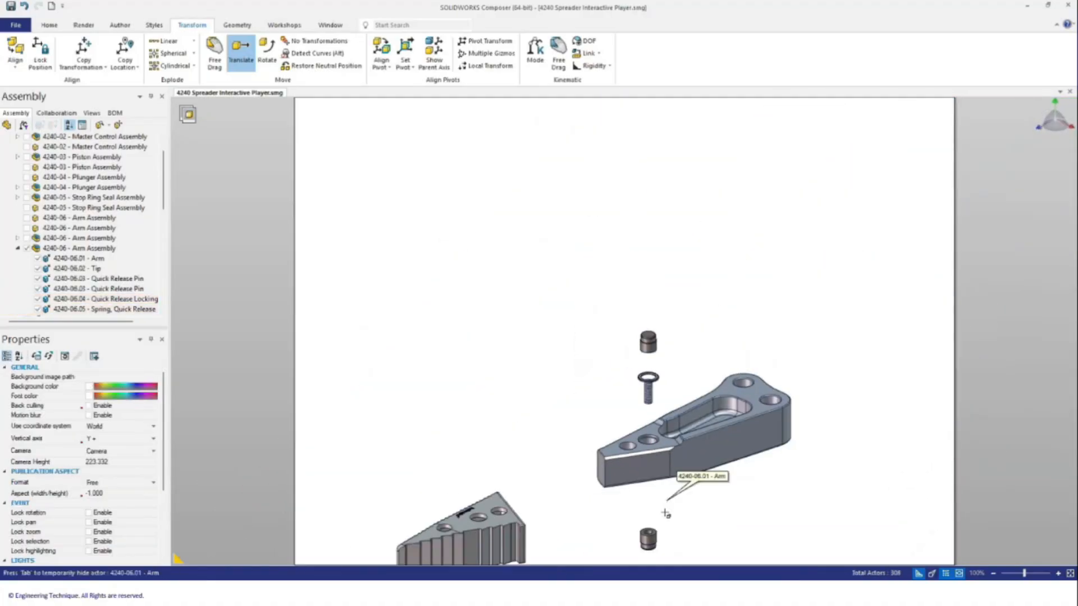
{"action": "right_click_drag", "start_coordinate": [667, 509], "coordinate": [651, 507]}
{"action": "scroll", "coordinate": [638, 525], "scroll_direction": "down", "scroll_amount": 2}
{"action": "scroll", "coordinate": [628, 554], "scroll_direction": "up", "scroll_amount": 5}
Step: Open the BOM workshop from the Workshops commands
{"action": "left_click", "coordinate": [50, 26]}
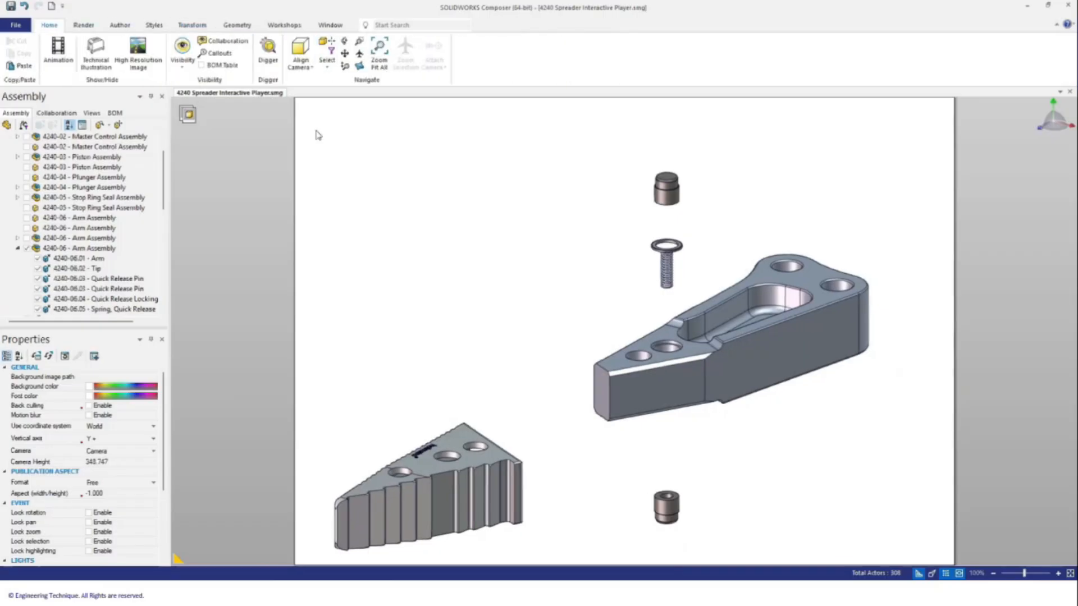
{"action": "scroll", "coordinate": [598, 312], "scroll_direction": "down", "scroll_amount": 3}
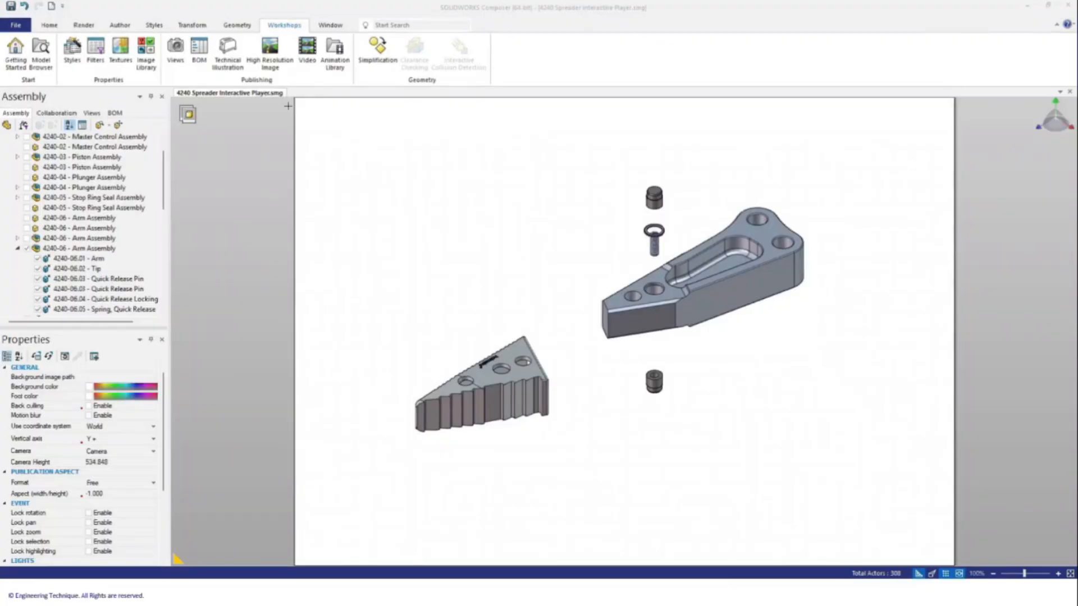
{"action": "left_click", "coordinate": [222, 28]}
{"action": "left_click", "coordinate": [281, 29]}
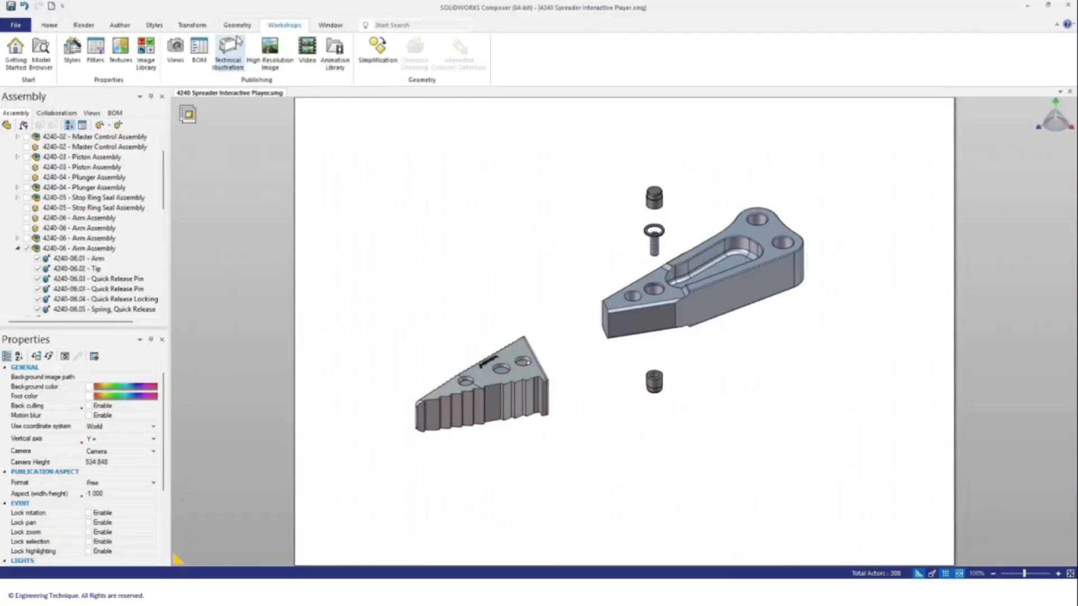
{"action": "left_click", "coordinate": [205, 61]}
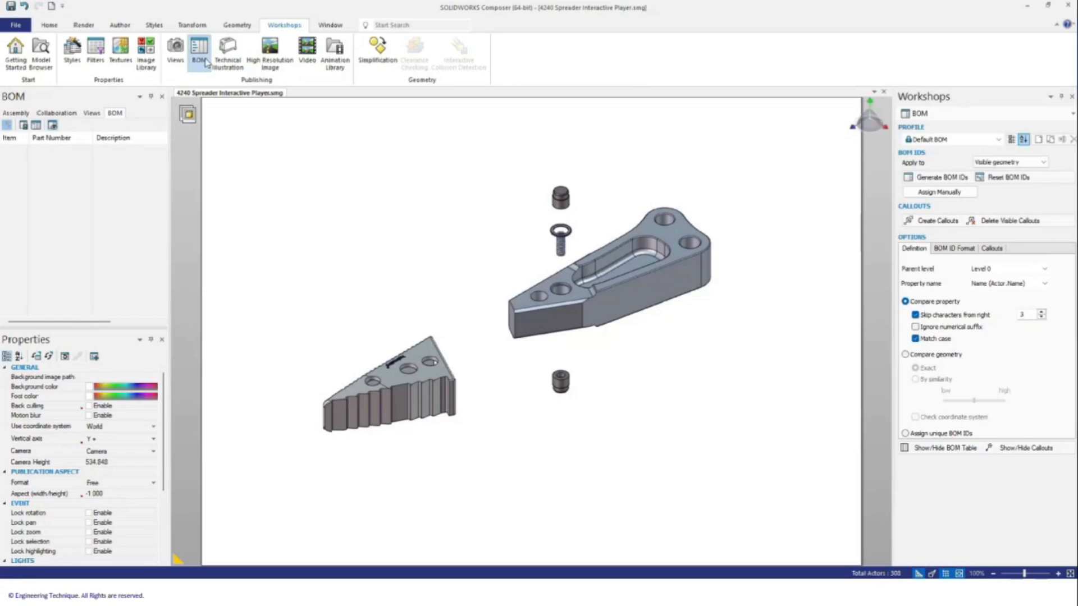
Step: Generate BOM IDs and review the five rows: Arm, Tip, Quick Release Pin, Locking insert, Spring
{"action": "left_click", "coordinate": [956, 178]}
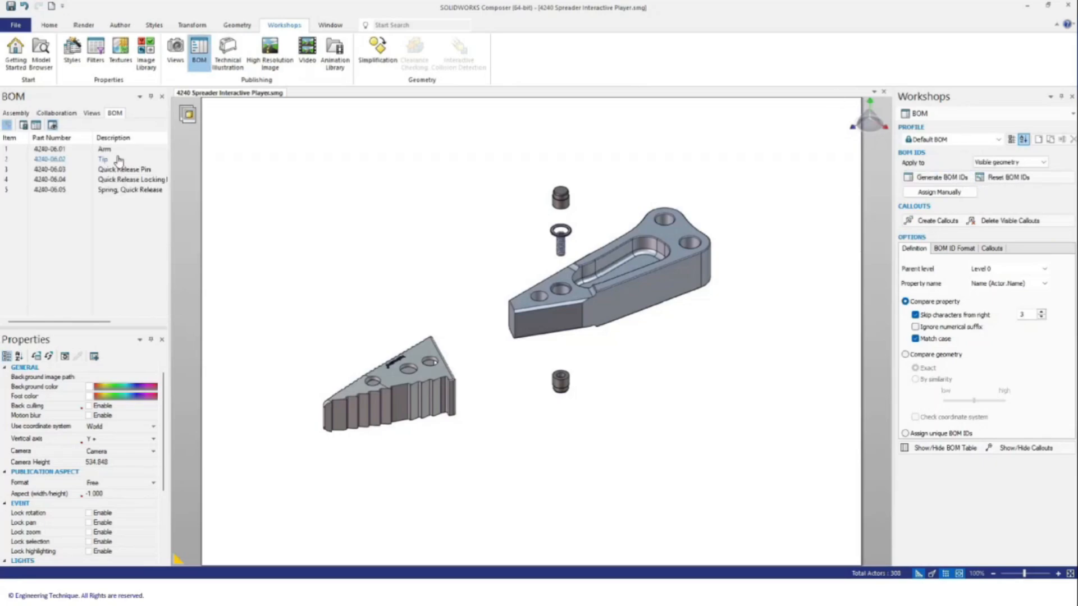
{"action": "left_click", "coordinate": [84, 149]}
{"action": "key", "text": "Down"}
{"action": "key", "text": "Down"}
{"action": "key", "text": "Down"}
{"action": "key", "text": "Down"}
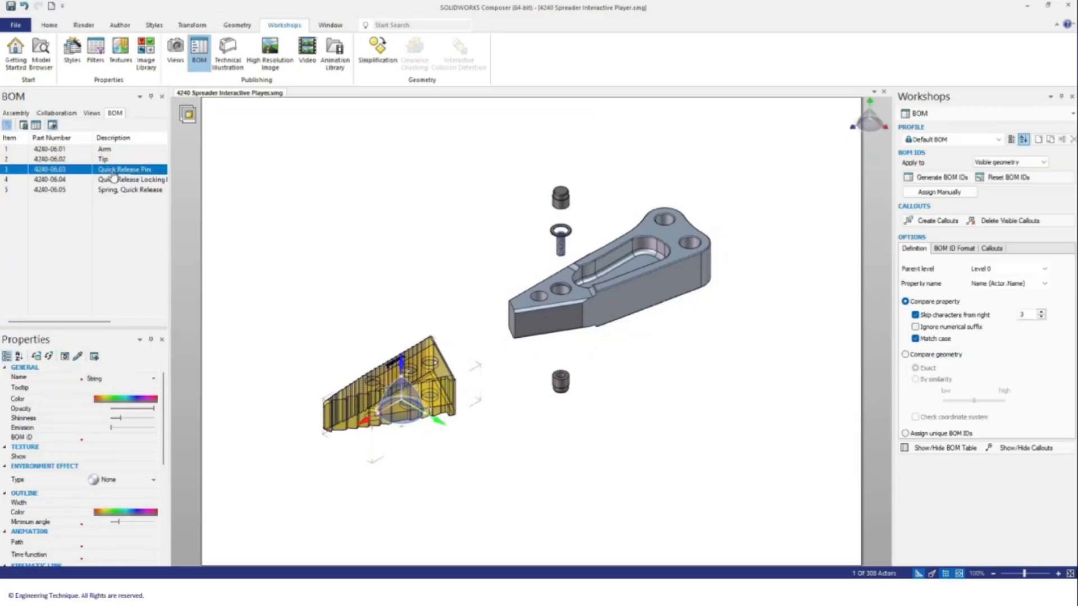
{"action": "left_click_drag", "start_coordinate": [93, 330], "coordinate": [92, 284]}
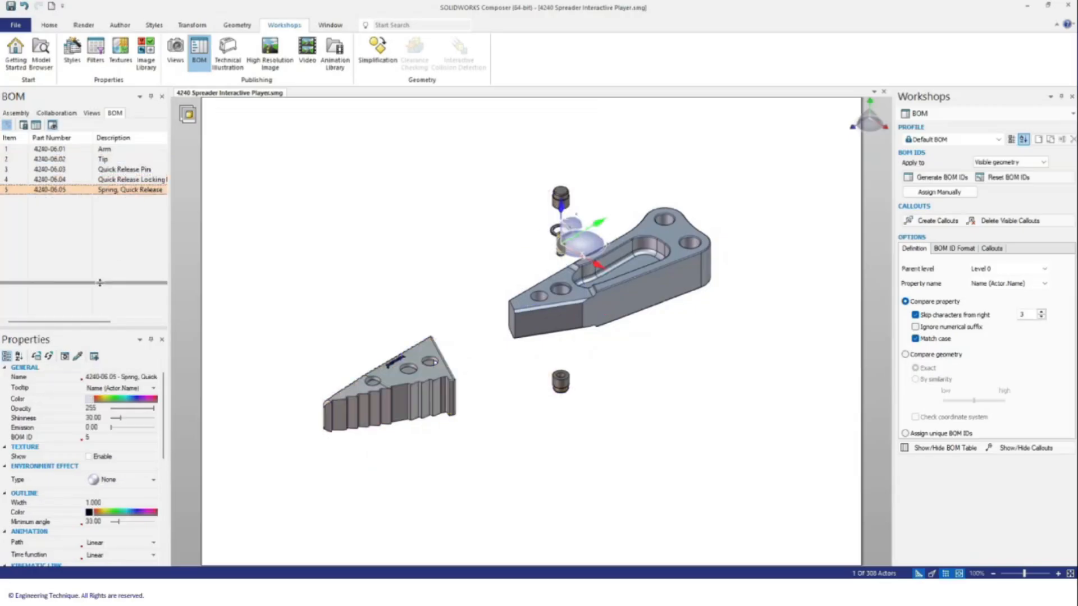
{"action": "scroll", "coordinate": [118, 396], "scroll_direction": "down", "scroll_amount": 1}
{"action": "scroll", "coordinate": [118, 397], "scroll_direction": "down", "scroll_amount": 3}
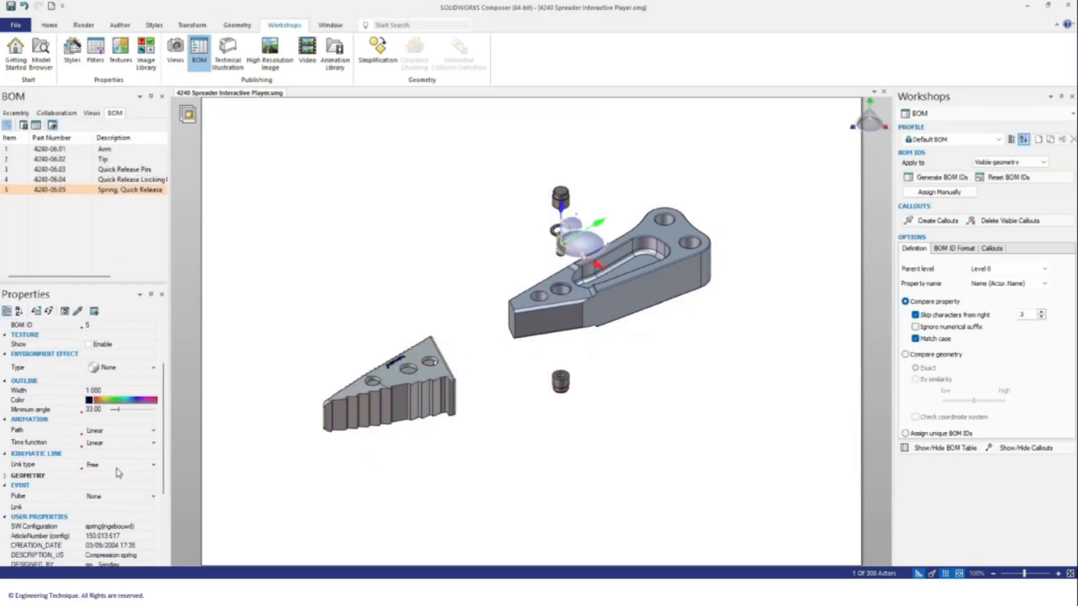
{"action": "scroll", "coordinate": [118, 471], "scroll_direction": "down", "scroll_amount": 1}
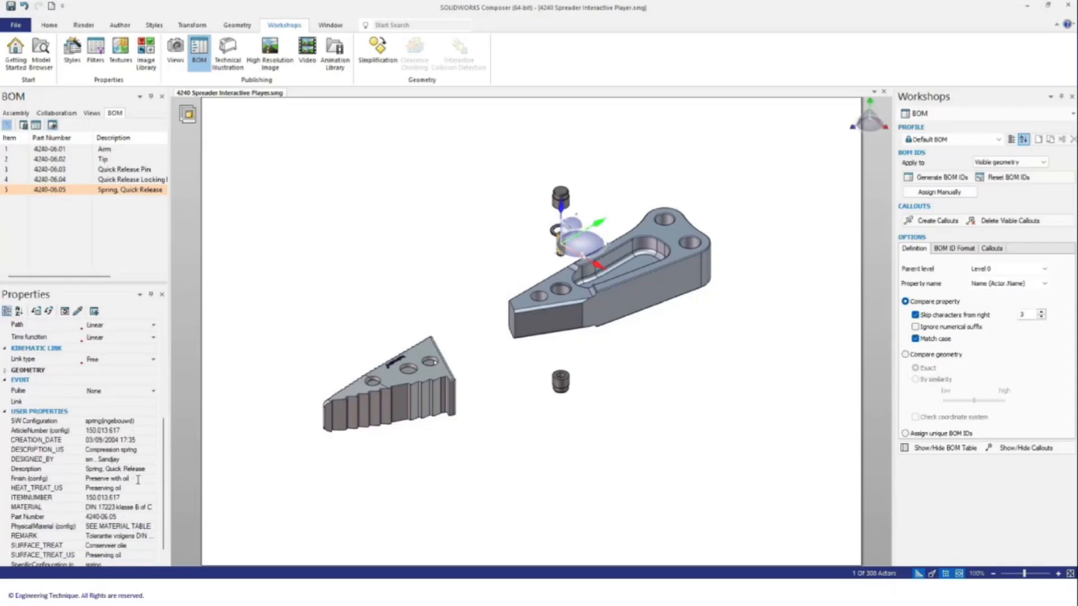
{"action": "scroll", "coordinate": [131, 484], "scroll_direction": "up", "scroll_amount": 4}
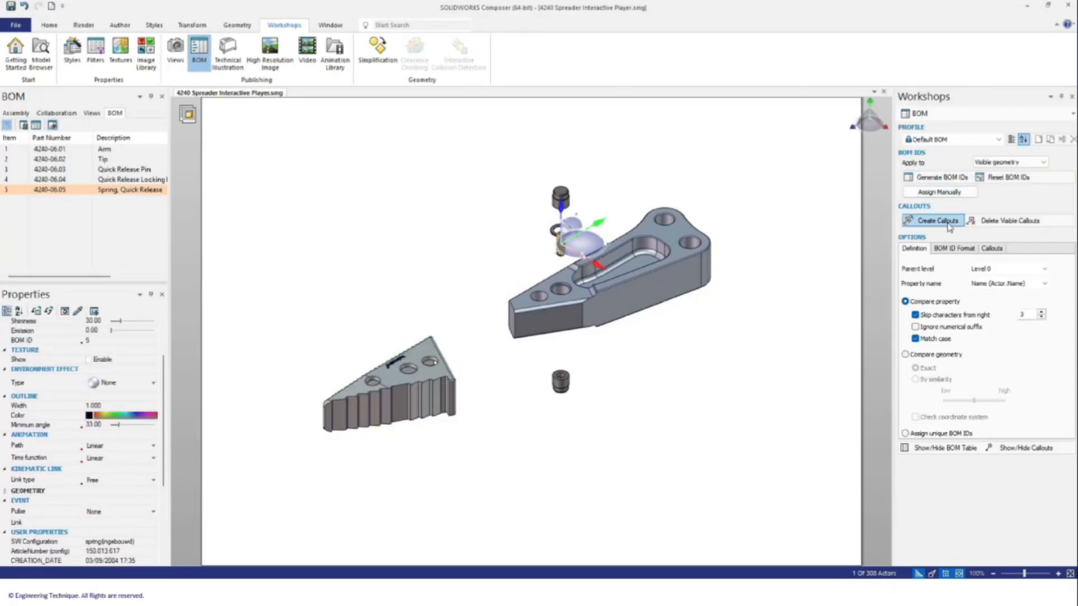
Step: Create BOM callouts for all parts and drag balloons 5, 4, 1 and 2 around the arm
{"action": "left_click", "coordinate": [808, 463]}
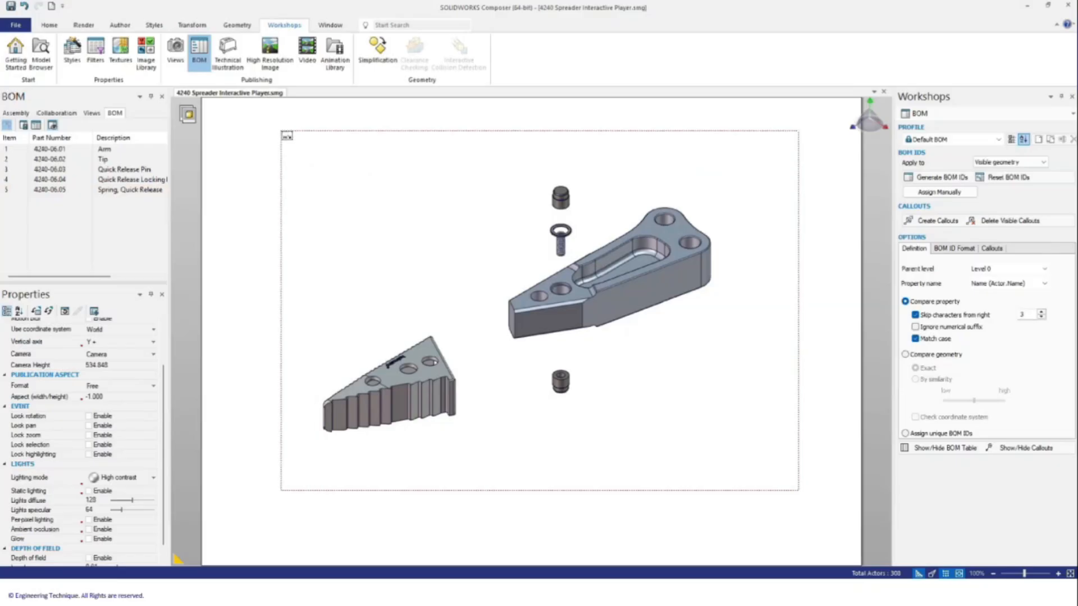
{"action": "key", "text": "ctrl+a"}
{"action": "left_click", "coordinate": [948, 222]}
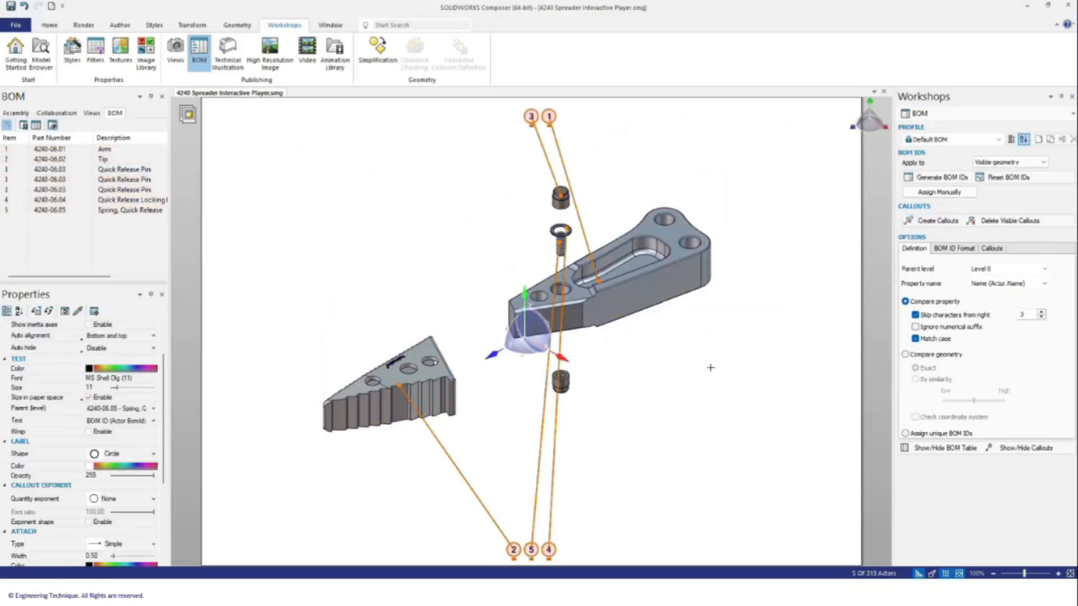
{"action": "left_click", "coordinate": [710, 368]}
{"action": "left_click_drag", "start_coordinate": [532, 550], "coordinate": [467, 134]}
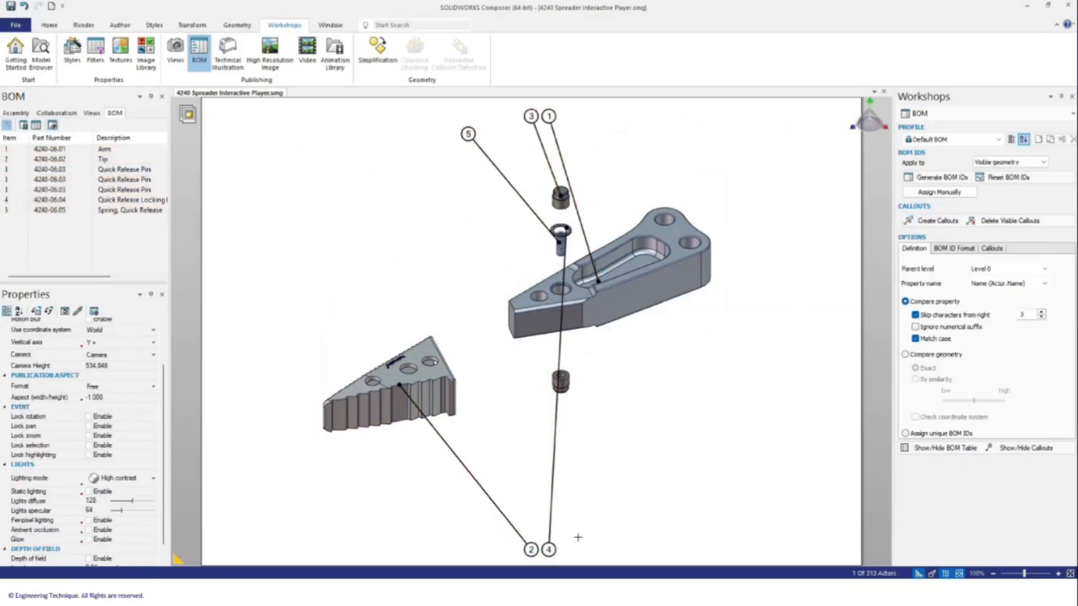
{"action": "left_click_drag", "start_coordinate": [548, 549], "coordinate": [663, 450]}
{"action": "left_click", "coordinate": [574, 167]}
{"action": "left_click", "coordinate": [603, 496]}
{"action": "left_click_drag", "start_coordinate": [531, 549], "coordinate": [530, 128]}
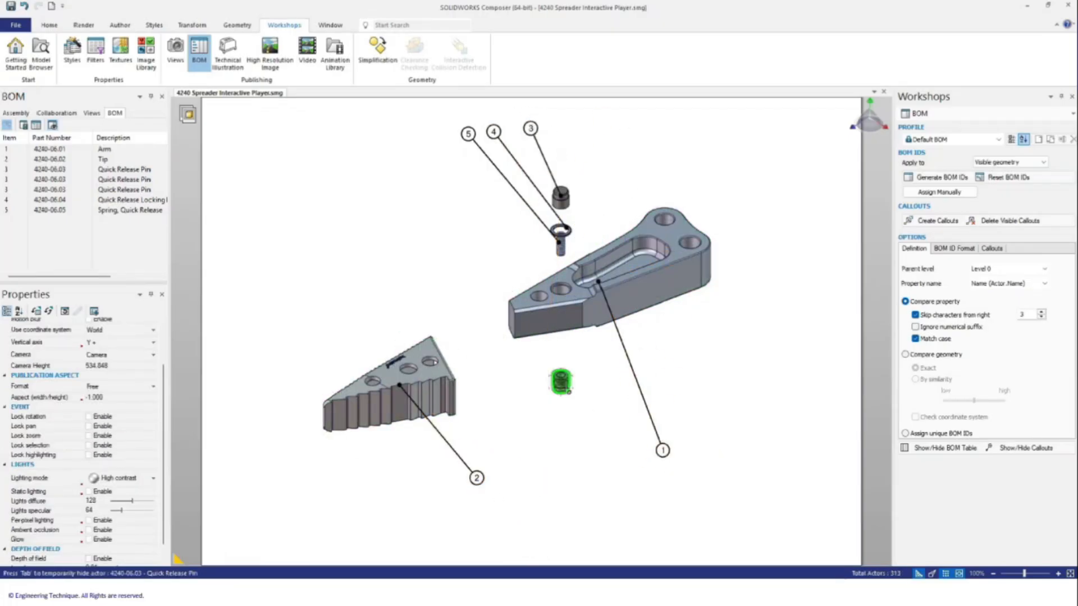
Step: Add a balloon 3 callout for the lower quick release pin, placed below it
{"action": "left_click", "coordinate": [560, 381]}
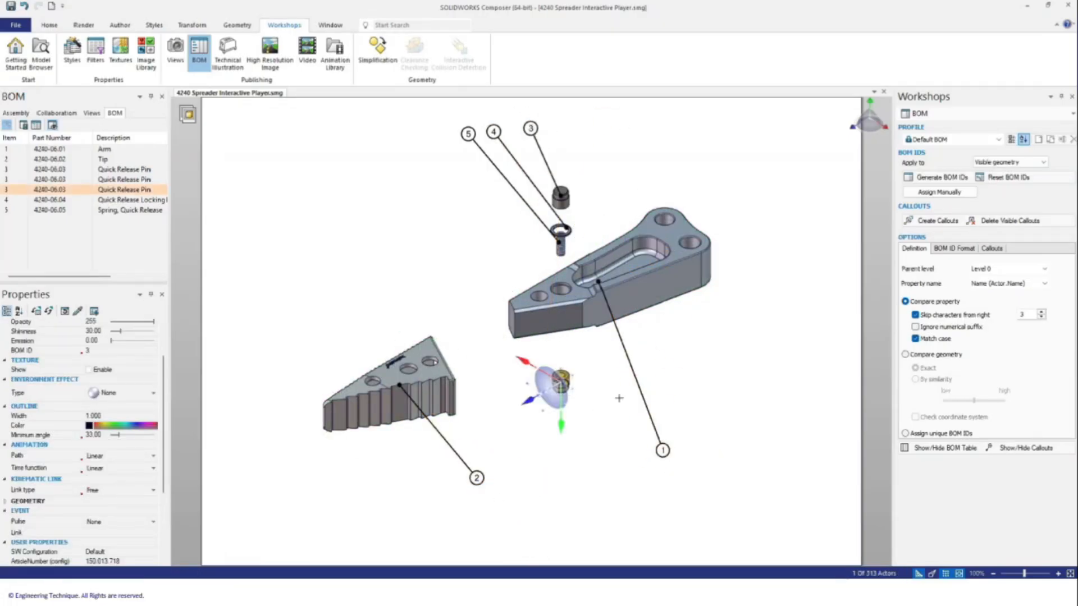
{"action": "left_click", "coordinate": [934, 221]}
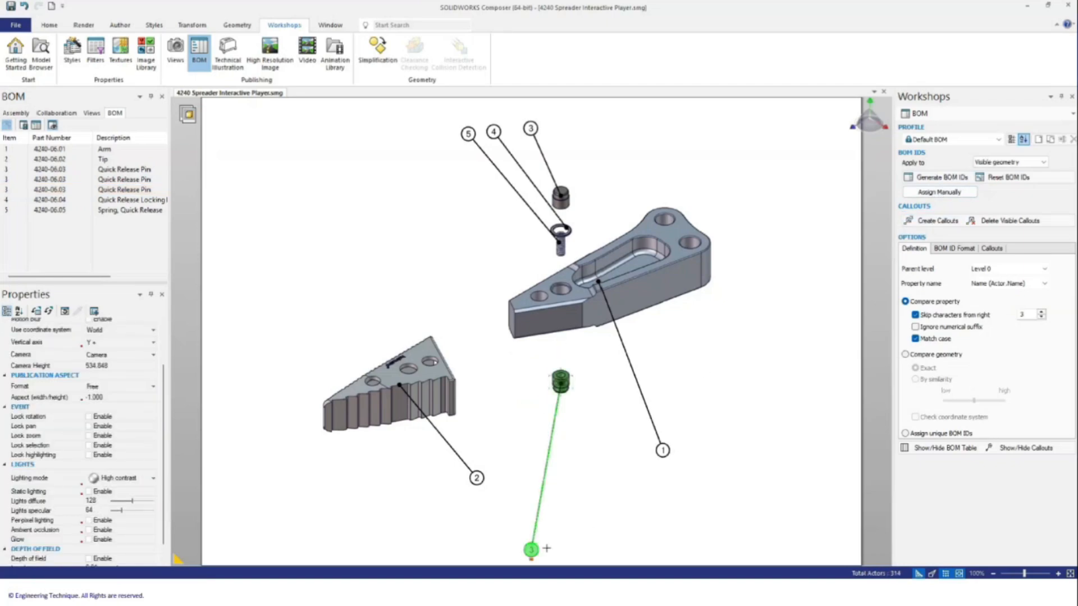
{"action": "left_click", "coordinate": [557, 468]}
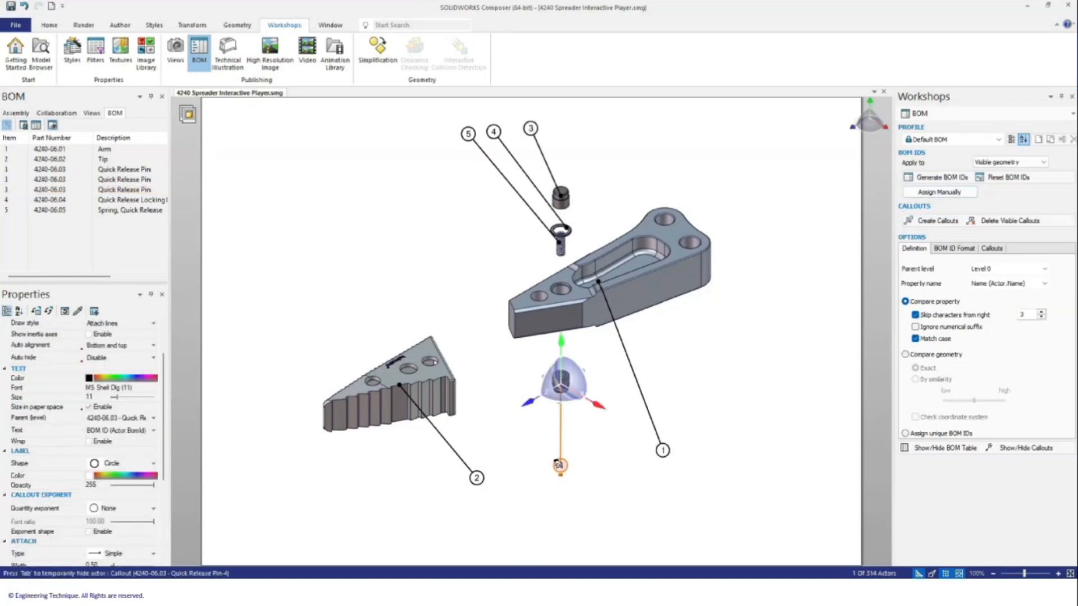
{"action": "left_click", "coordinate": [601, 508]}
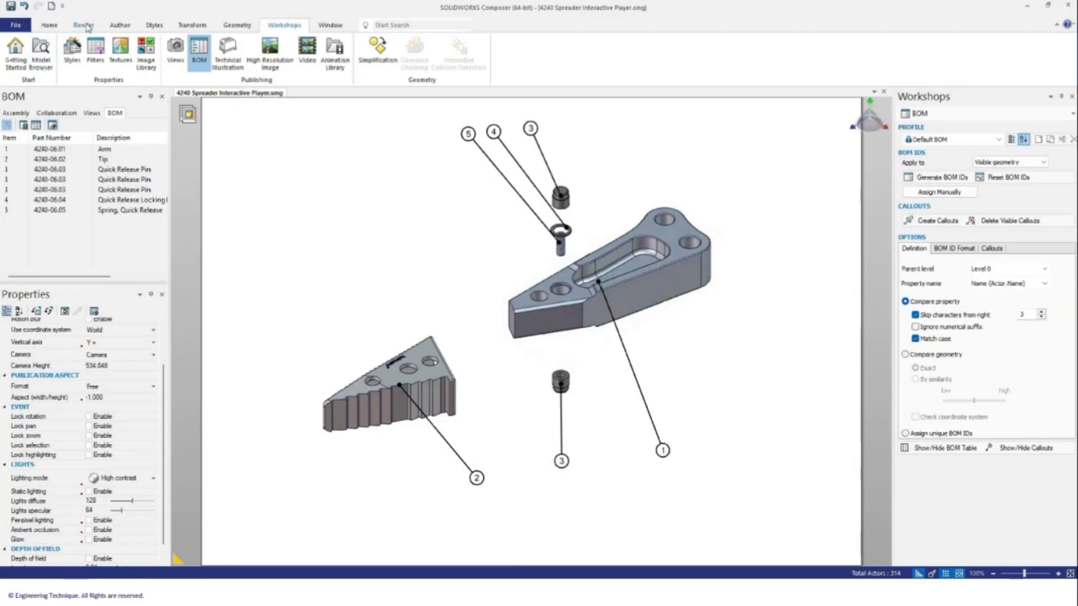
{"action": "left_click", "coordinate": [119, 25]}
Step: Draw an upper magnetic line and snap callouts 5, 4 and 3 onto it
{"action": "left_click", "coordinate": [39, 48]}
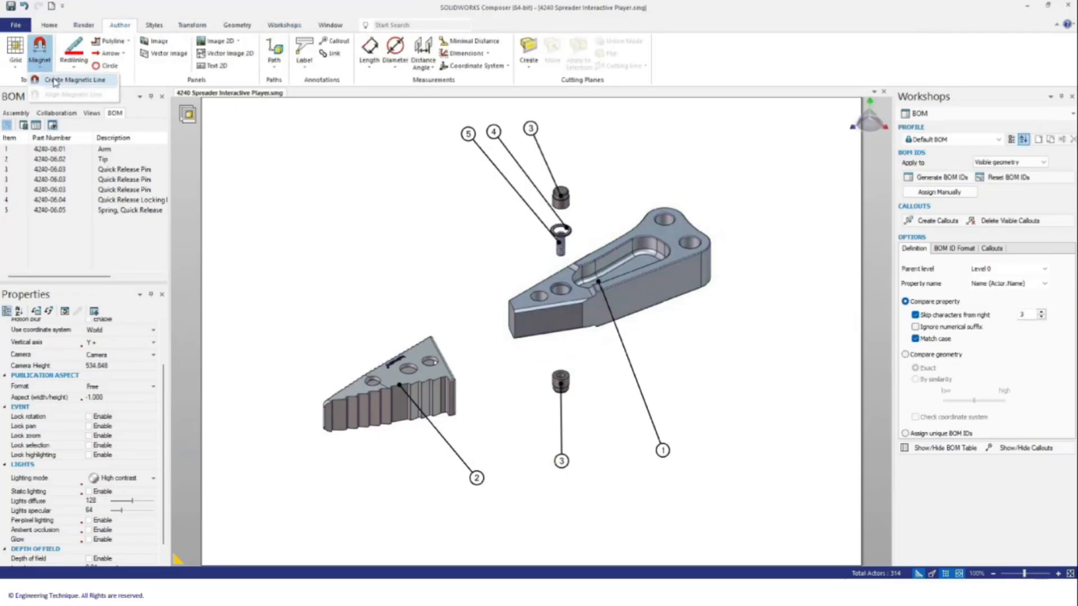
{"action": "left_click", "coordinate": [54, 80]}
{"action": "left_click", "coordinate": [296, 227]}
{"action": "left_click", "coordinate": [561, 122]}
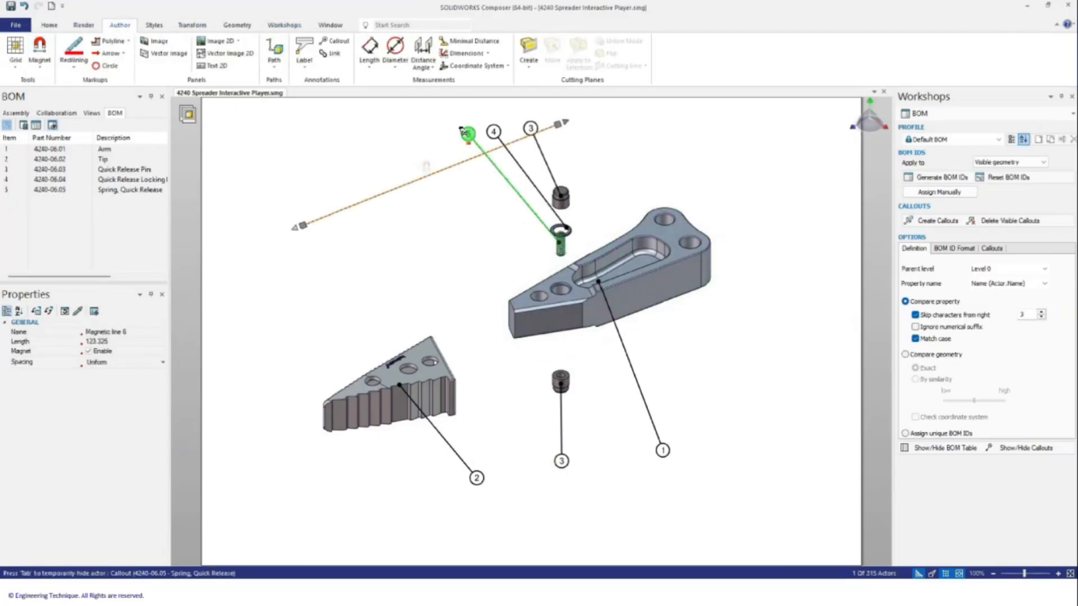
{"action": "left_click_drag", "start_coordinate": [464, 133], "coordinate": [479, 152]}
{"action": "left_click_drag", "start_coordinate": [529, 127], "coordinate": [533, 139]}
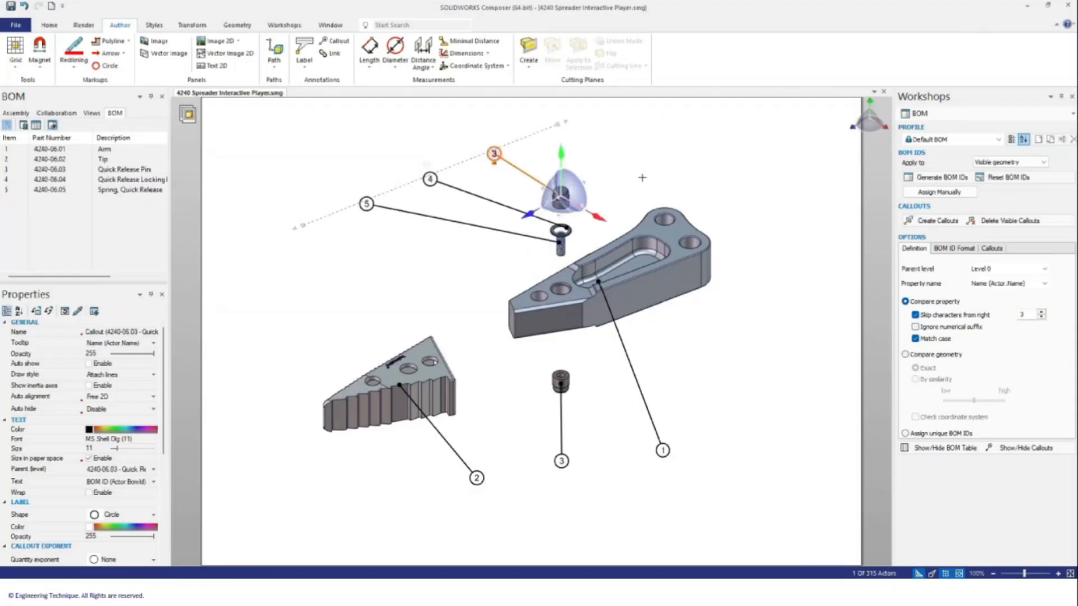
{"action": "left_click", "coordinate": [642, 177]}
Step: Draw a lower magnetic line, snap callouts 1, 3 and 2 onto it, and extend it to respace them
{"action": "left_click", "coordinate": [39, 48]}
{"action": "left_click", "coordinate": [54, 80]}
{"action": "left_click", "coordinate": [415, 516]}
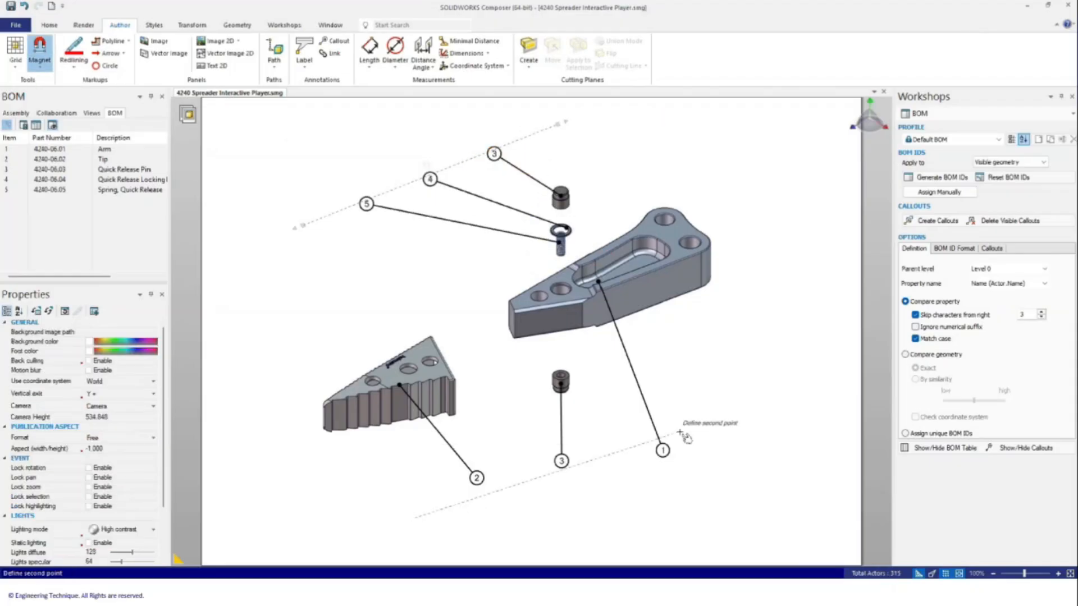
{"action": "left_click", "coordinate": [683, 432]}
{"action": "key", "text": "Escape"}
{"action": "left_click_drag", "start_coordinate": [663, 450], "coordinate": [660, 441]}
{"action": "left_click_drag", "start_coordinate": [562, 461], "coordinate": [556, 474]}
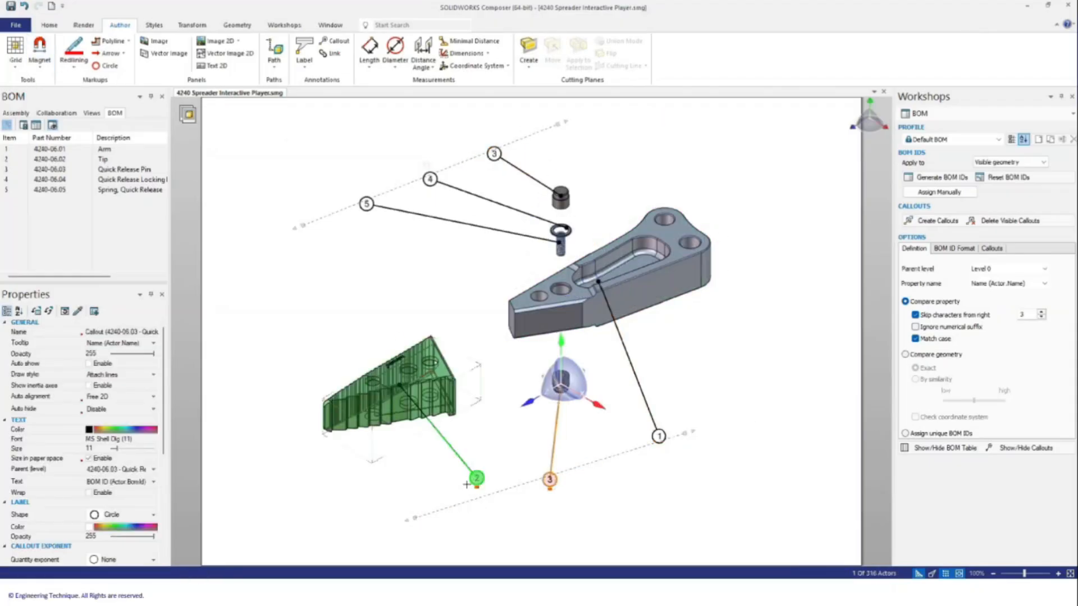
{"action": "left_click_drag", "start_coordinate": [467, 484], "coordinate": [494, 499]}
{"action": "left_click", "coordinate": [618, 504]}
{"action": "mouse_move", "coordinate": [686, 435]}
{"action": "left_mouse_down"}
{"action": "mouse_move", "coordinate": [722, 418]}
{"action": "mouse_move", "coordinate": [680, 430]}
{"action": "left_mouse_up"}
{"action": "left_click", "coordinate": [693, 493]}
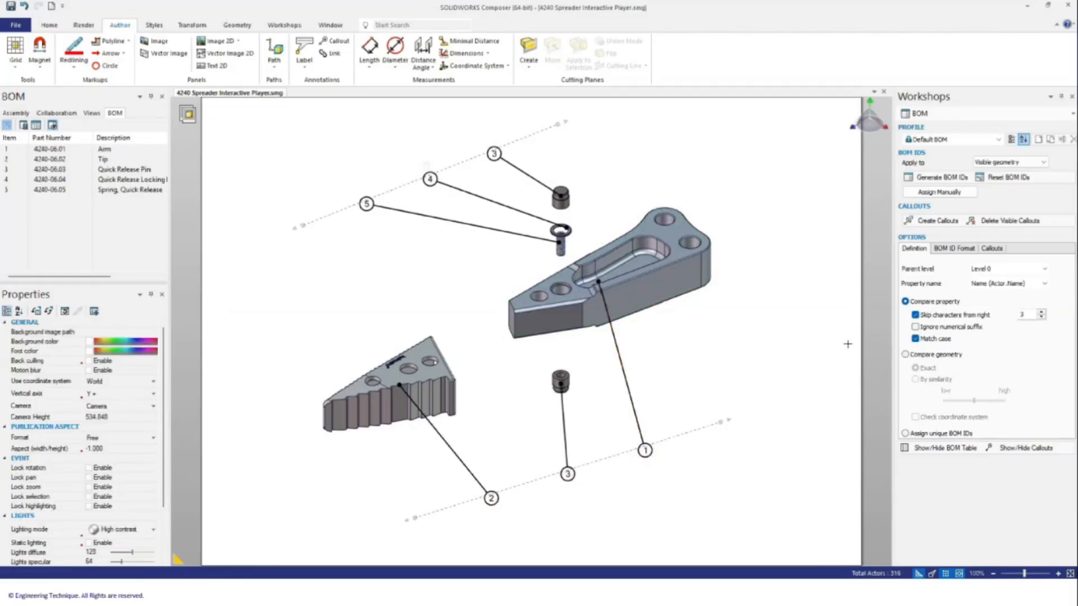
{"action": "left_click", "coordinate": [991, 248]}
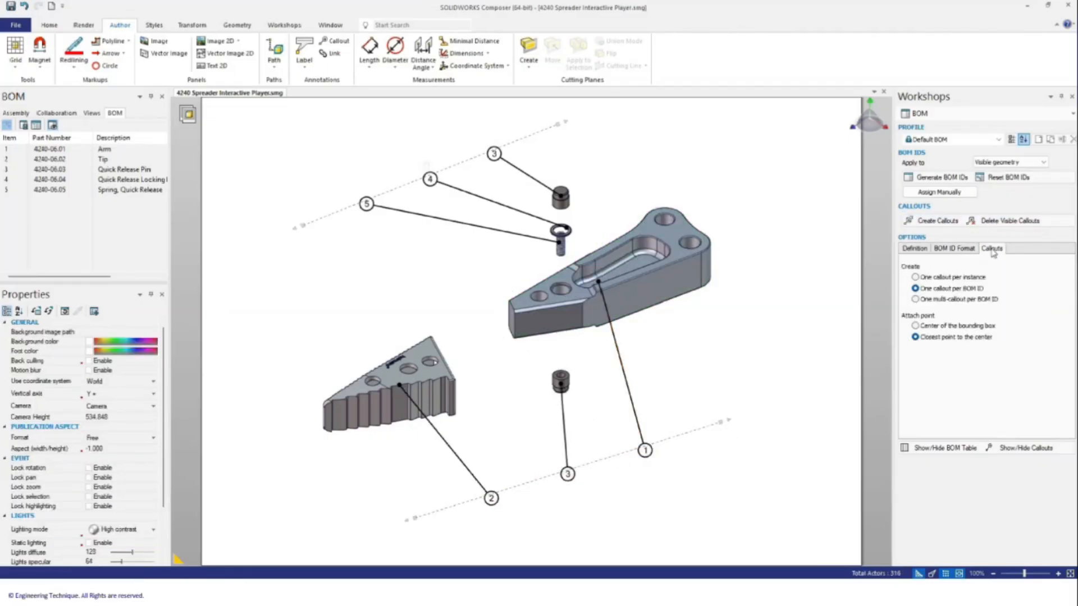
{"action": "left_click", "coordinate": [914, 248]}
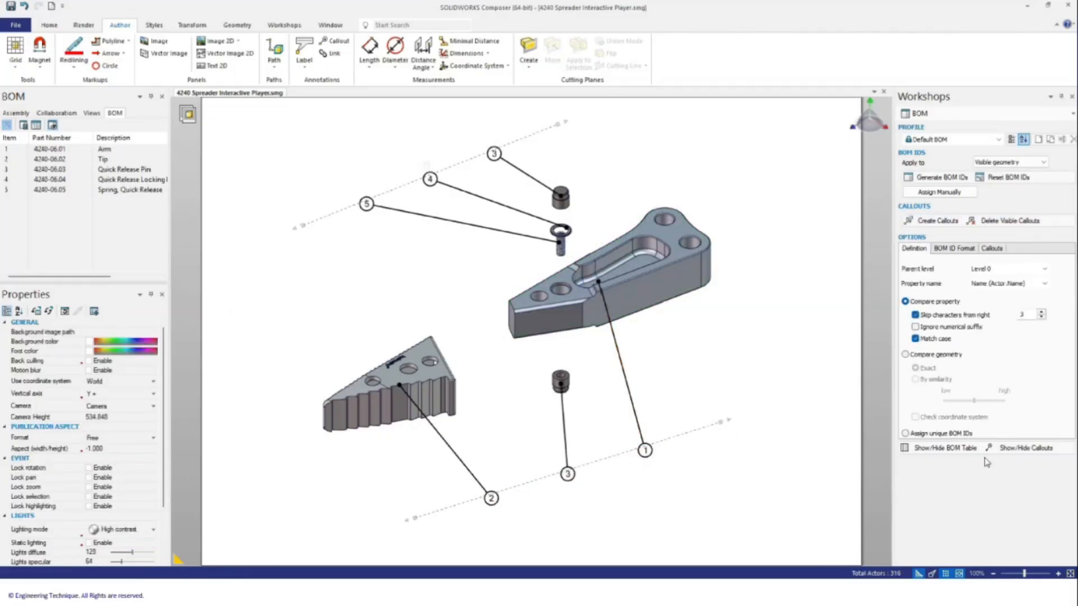
Step: Show the BOM table, set its placement to Free, and resize it into the lower right
{"action": "left_click", "coordinate": [938, 449]}
{"action": "left_click", "coordinate": [638, 520]}
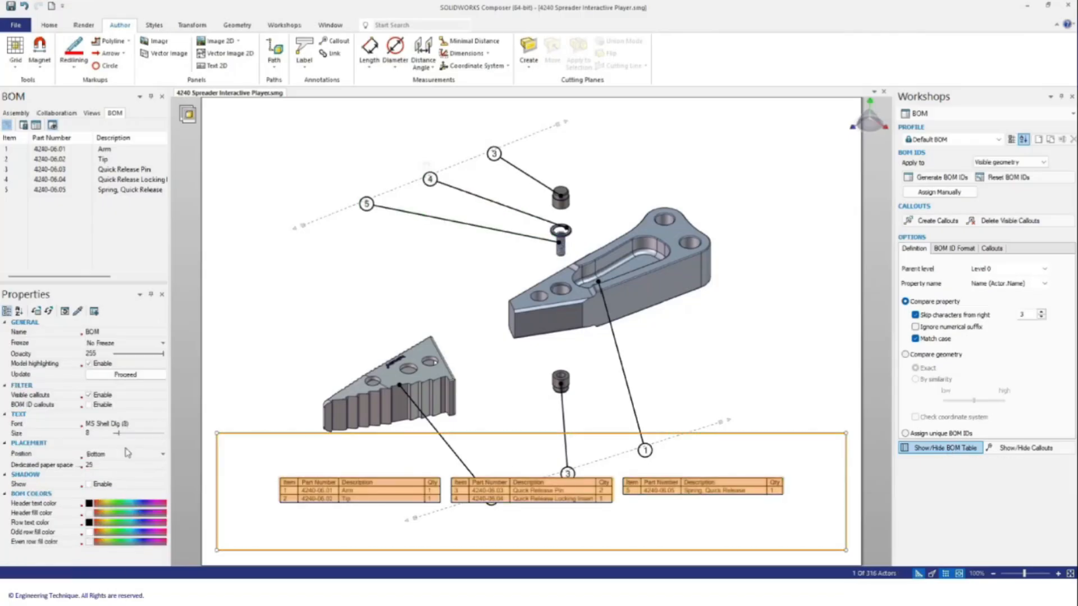
{"action": "left_click", "coordinate": [148, 344]}
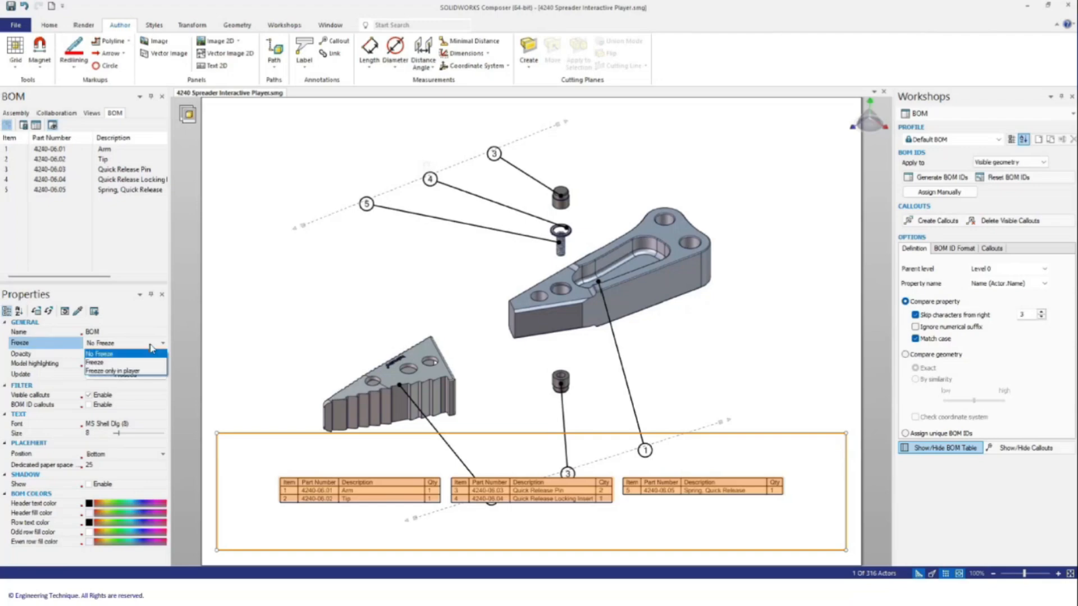
{"action": "left_click", "coordinate": [149, 344]}
{"action": "left_click", "coordinate": [135, 451]}
{"action": "left_click", "coordinate": [111, 464]}
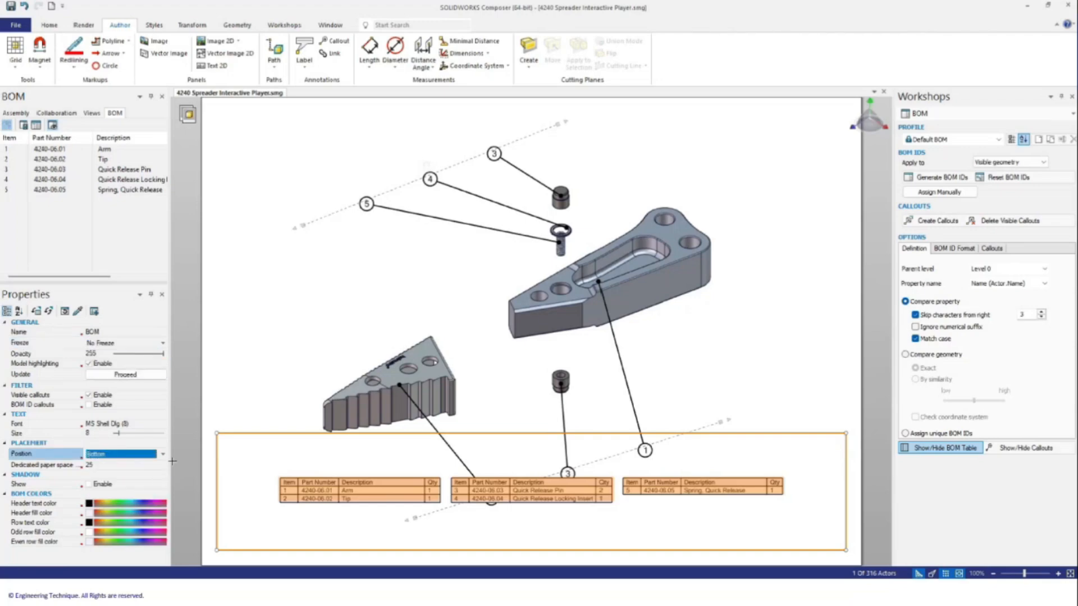
{"action": "left_click", "coordinate": [162, 454]}
{"action": "left_click", "coordinate": [112, 466]}
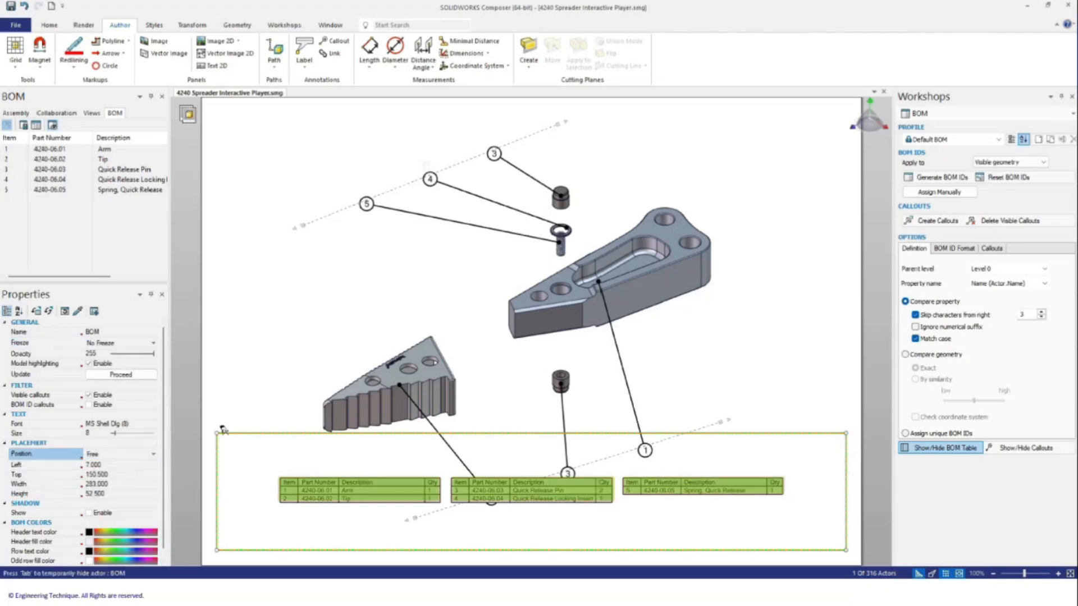
{"action": "left_click_drag", "start_coordinate": [216, 432], "coordinate": [722, 439]}
{"action": "left_click", "coordinate": [643, 536]}
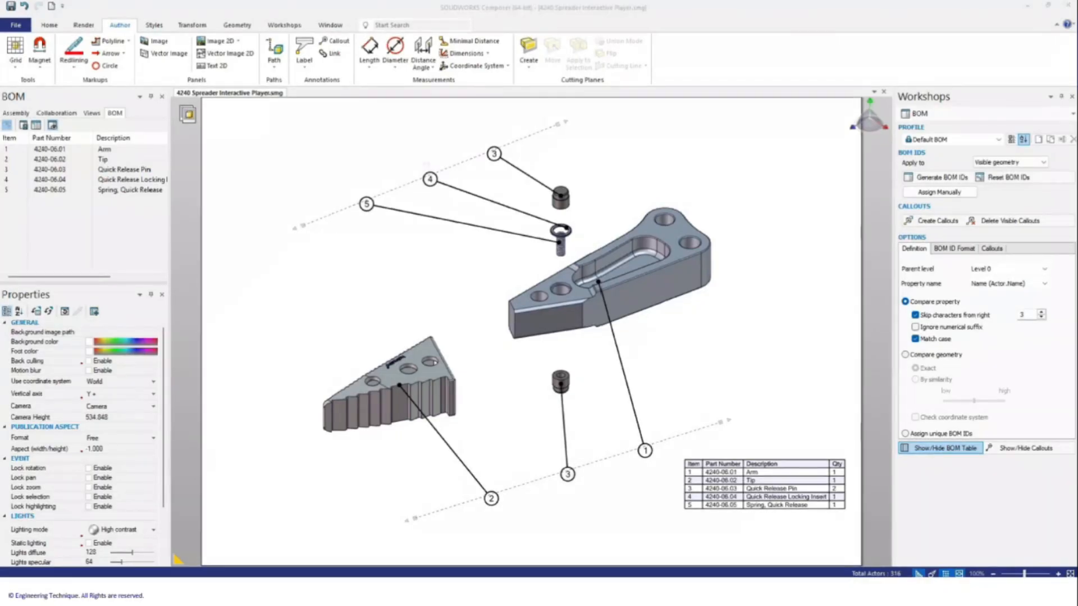
Step: Open the High Resolution Image workshop and review its anti-aliasing and 1280×905, 300 DPI size settings
{"action": "left_click", "coordinate": [285, 26]}
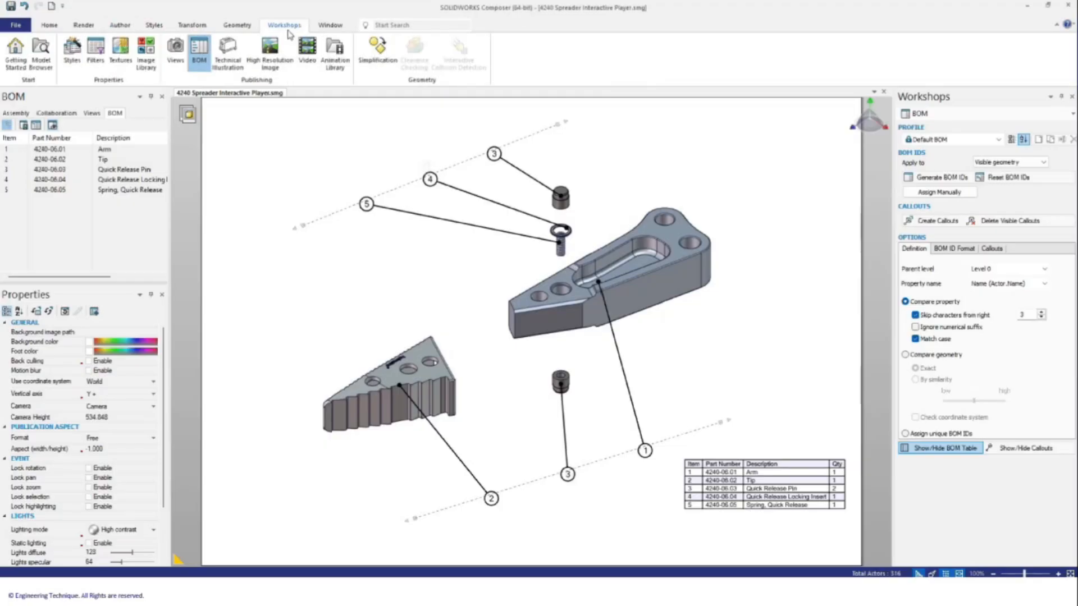
{"action": "left_click", "coordinate": [283, 66]}
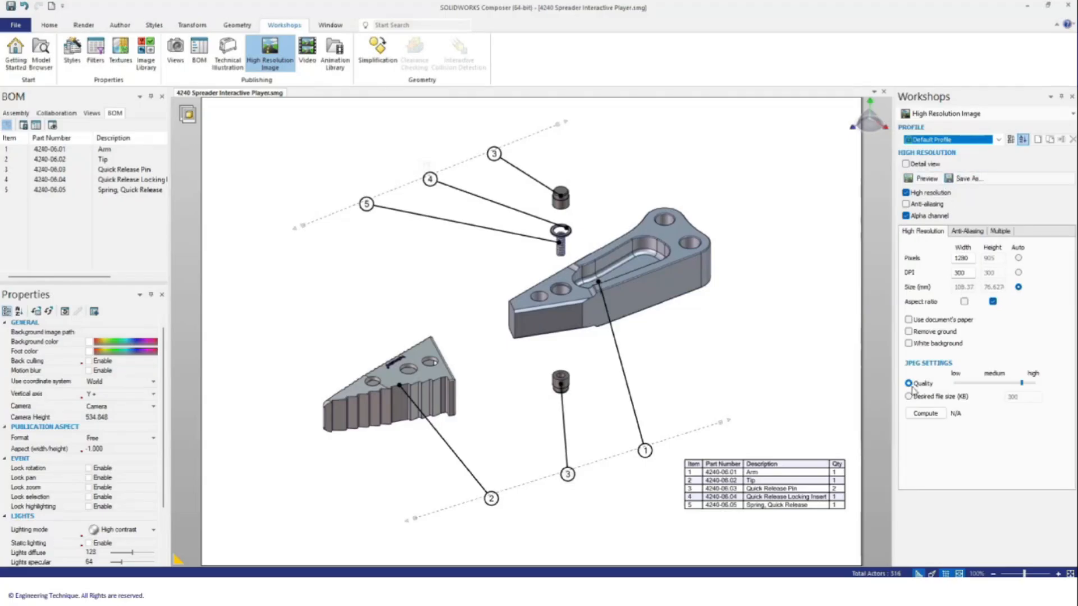
{"action": "left_click", "coordinate": [967, 232]}
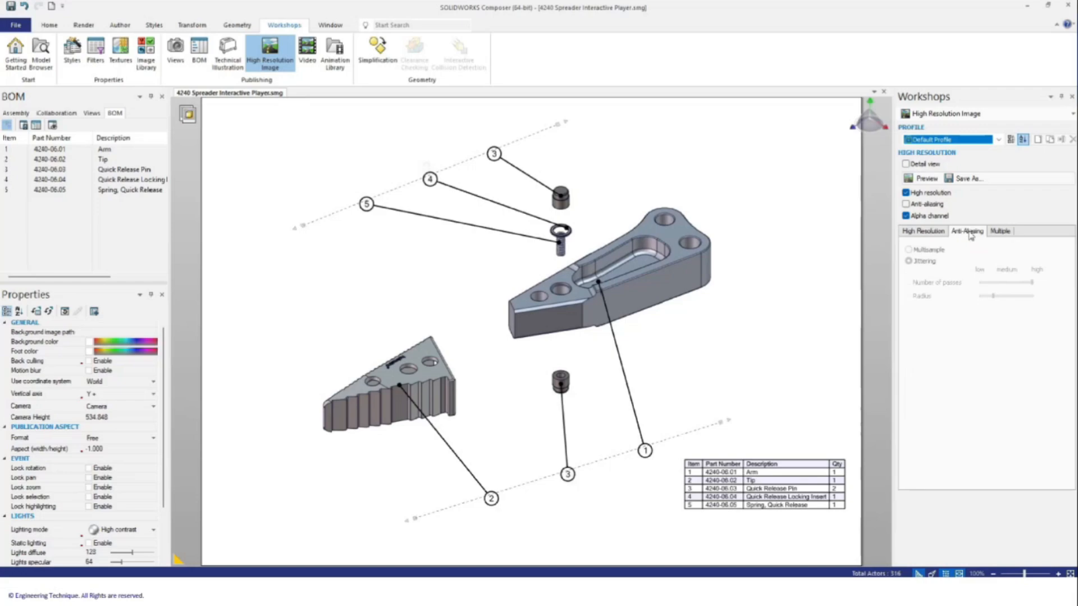
{"action": "left_click", "coordinate": [912, 231]}
Step: Check the available image file types without saving, then preview the 1280×905 JPG render
{"action": "left_click", "coordinate": [977, 179]}
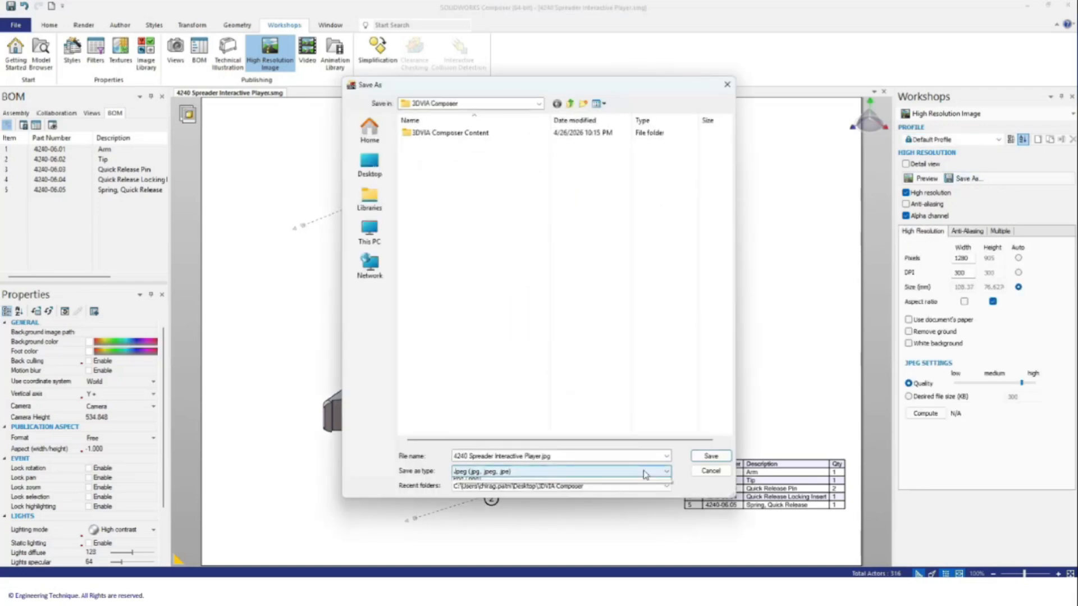
{"action": "left_click", "coordinate": [640, 475]}
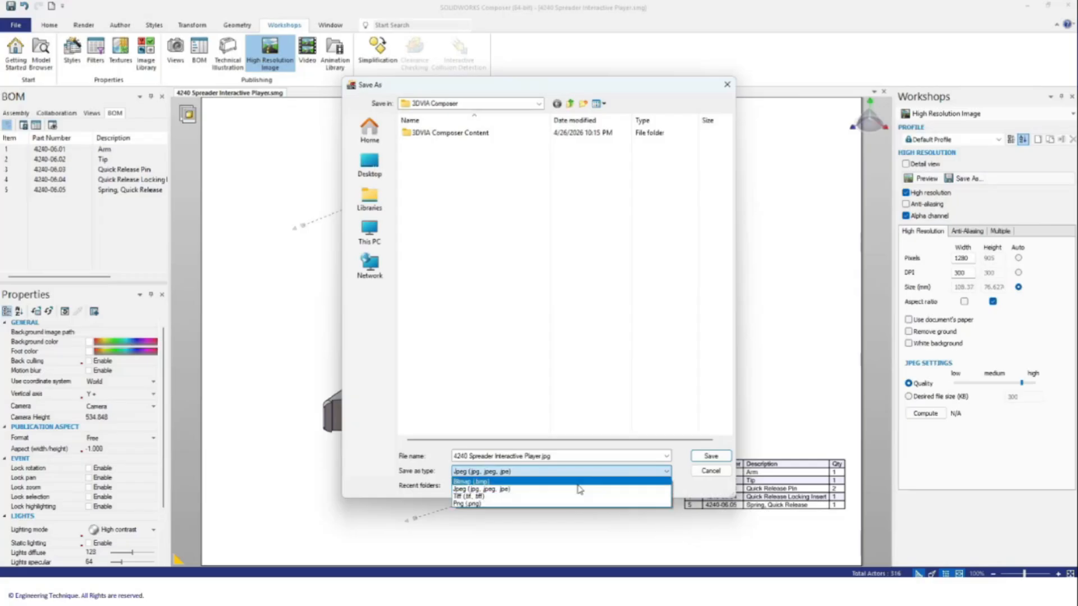
{"action": "left_click", "coordinate": [721, 475]}
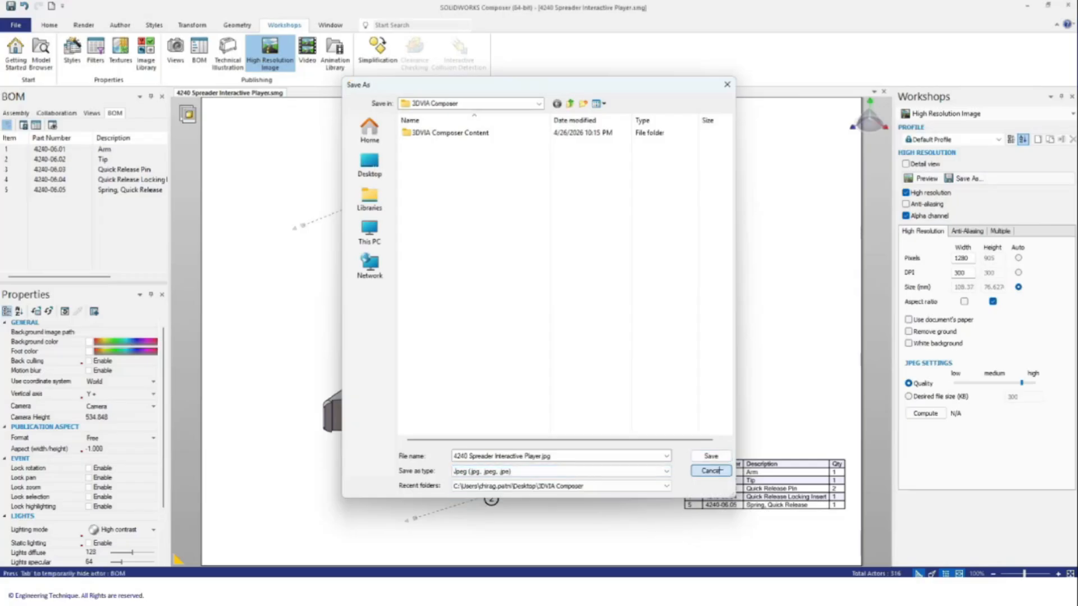
{"action": "left_click", "coordinate": [711, 471]}
{"action": "left_click", "coordinate": [926, 178]}
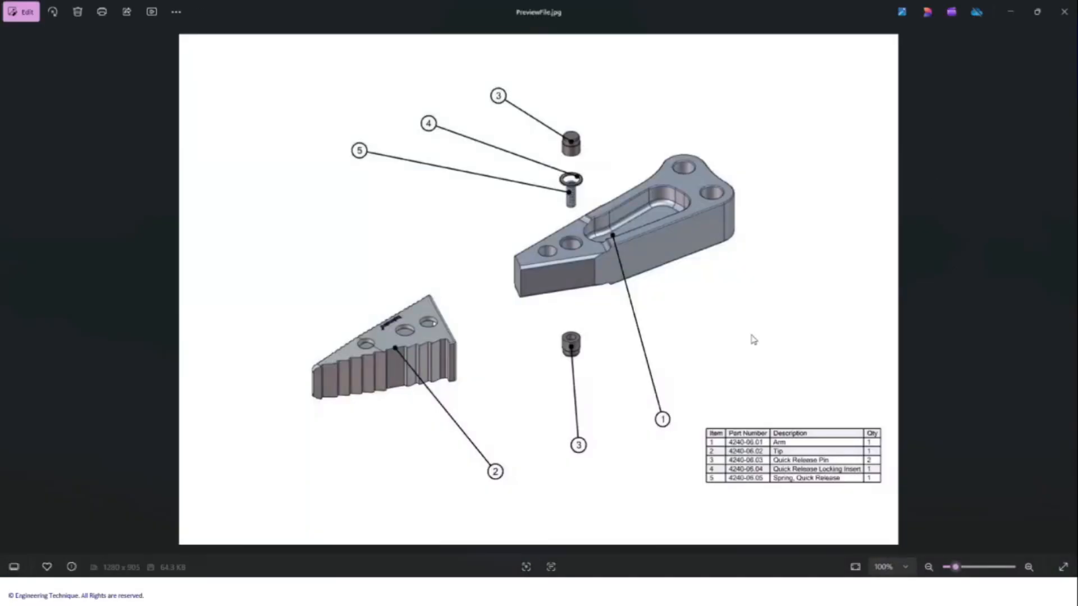
{"action": "left_click", "coordinate": [1008, 13]}
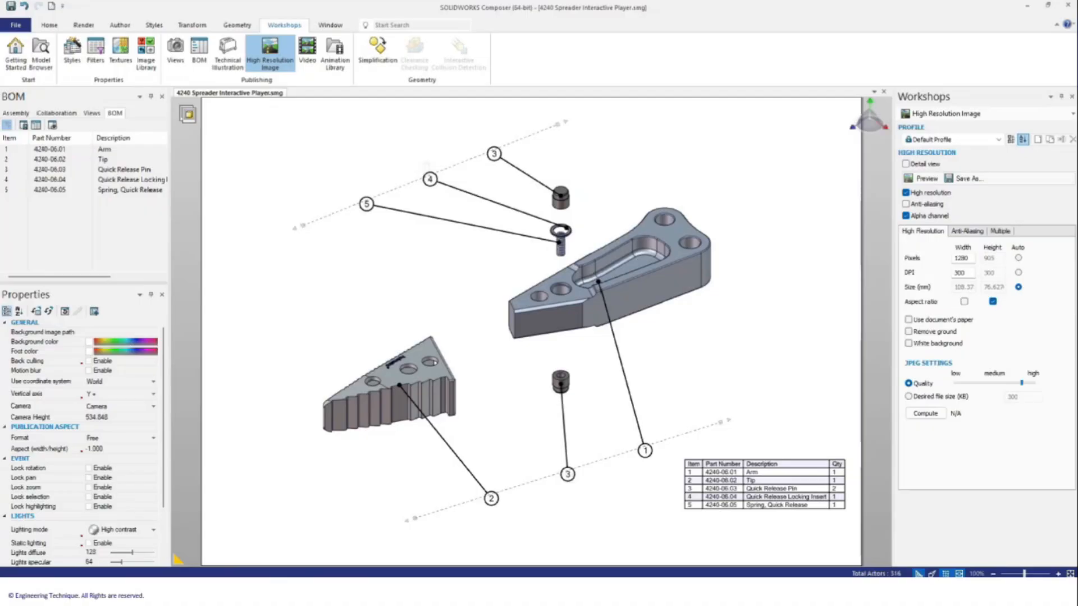
Step: Open the Technical Illustration workshop and review its colour, hotspot, output and multiple-image settings
{"action": "left_click", "coordinate": [225, 66]}
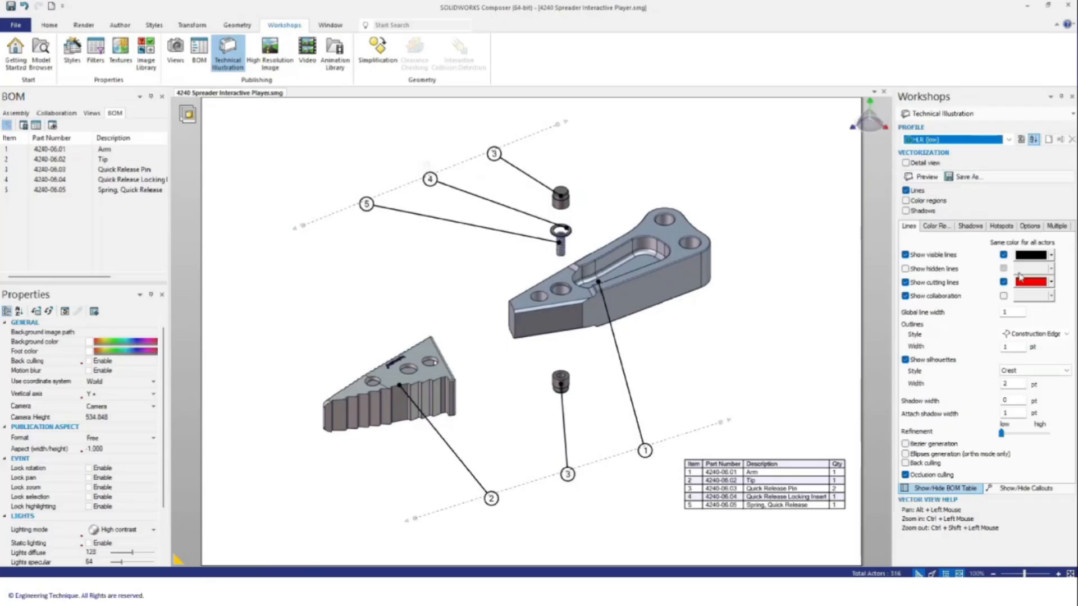
{"action": "left_click", "coordinate": [970, 226]}
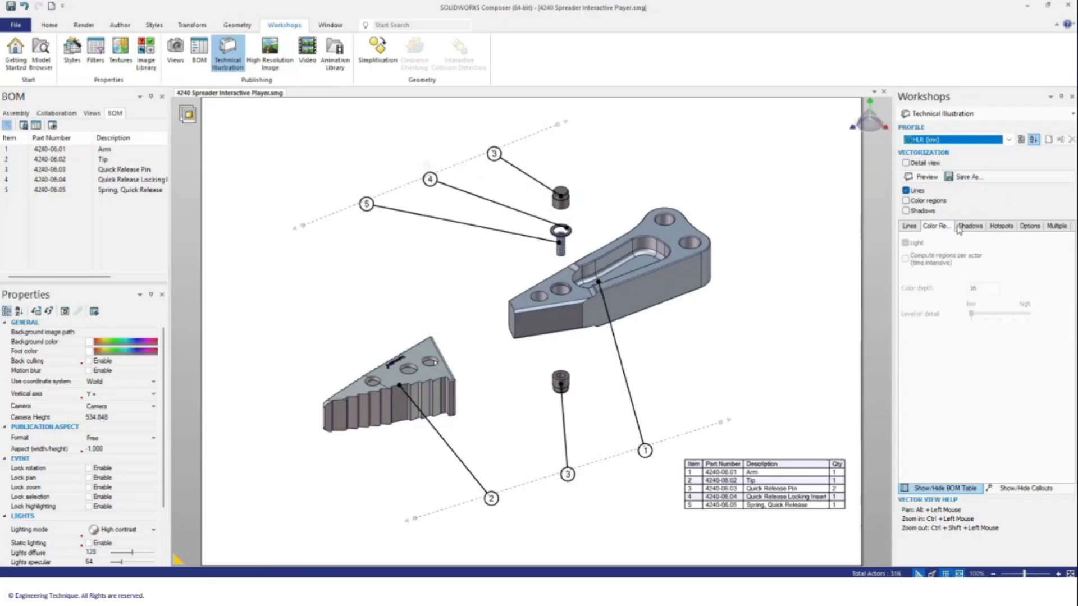
{"action": "left_click", "coordinate": [999, 226]}
{"action": "left_click", "coordinate": [1029, 226]}
{"action": "left_click", "coordinate": [1055, 226]}
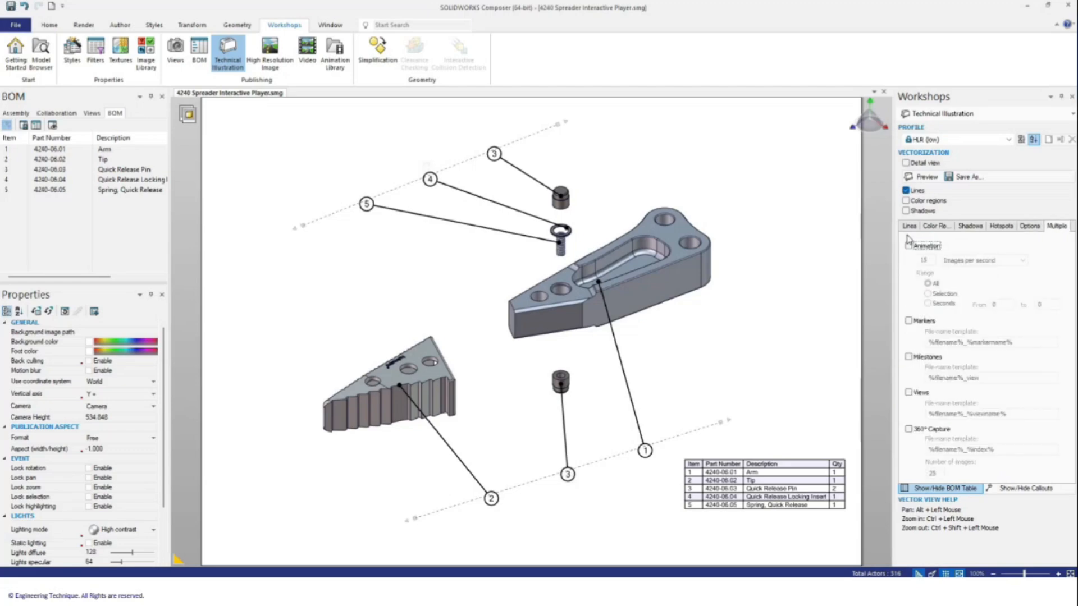
{"action": "left_click", "coordinate": [909, 227]}
Step: Save the illustration as '4240 Spreader Interactive Player.svg' and preview it in the browser
{"action": "left_click", "coordinate": [962, 178]}
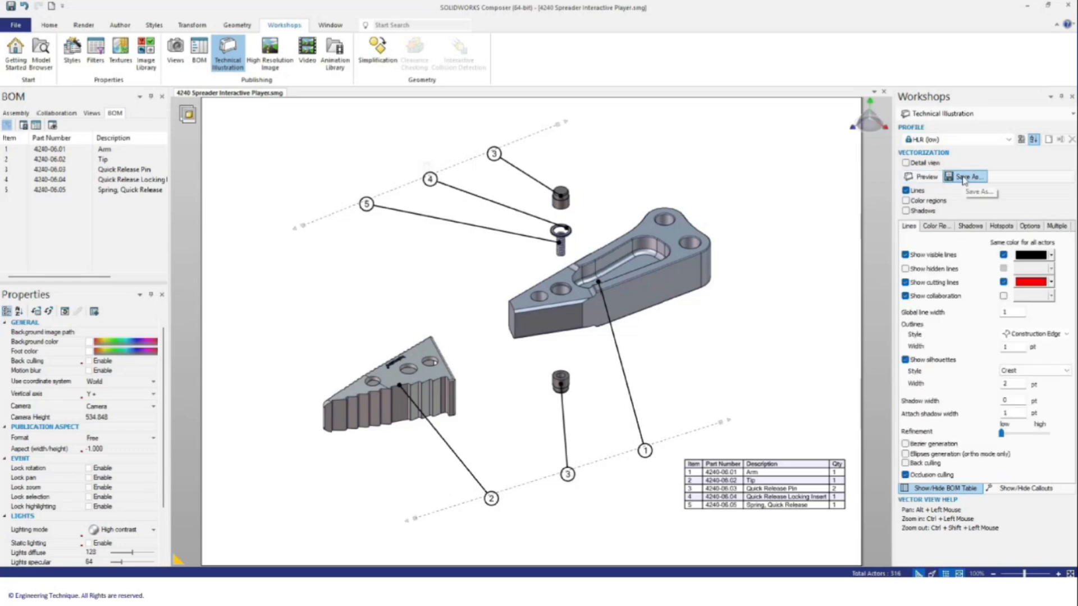
{"action": "left_click", "coordinate": [667, 471]}
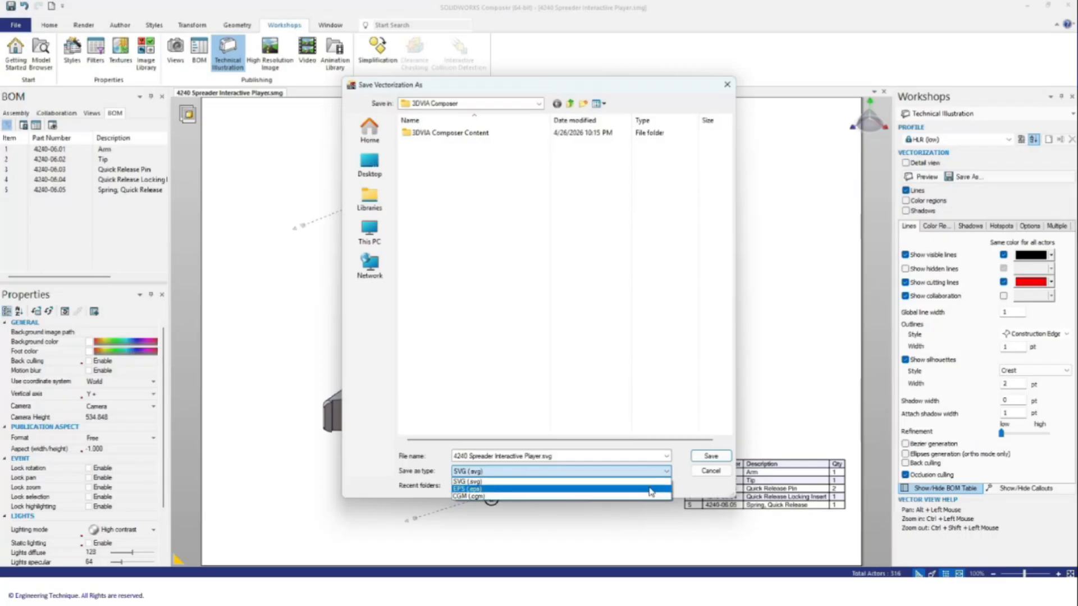
{"action": "left_click", "coordinate": [664, 473]}
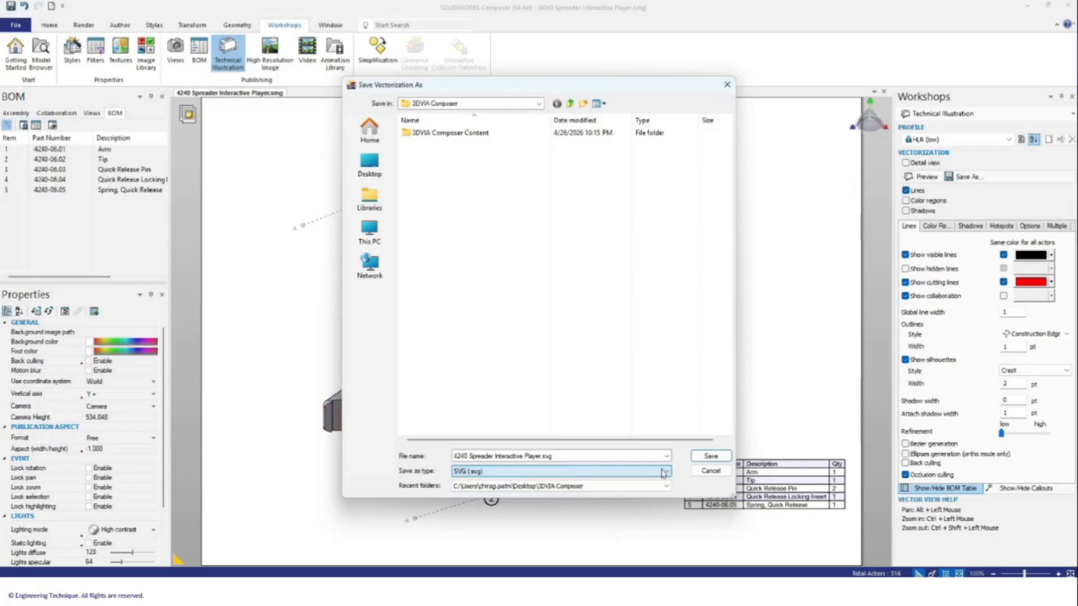
{"action": "left_click", "coordinate": [710, 456]}
{"action": "left_click", "coordinate": [938, 177]}
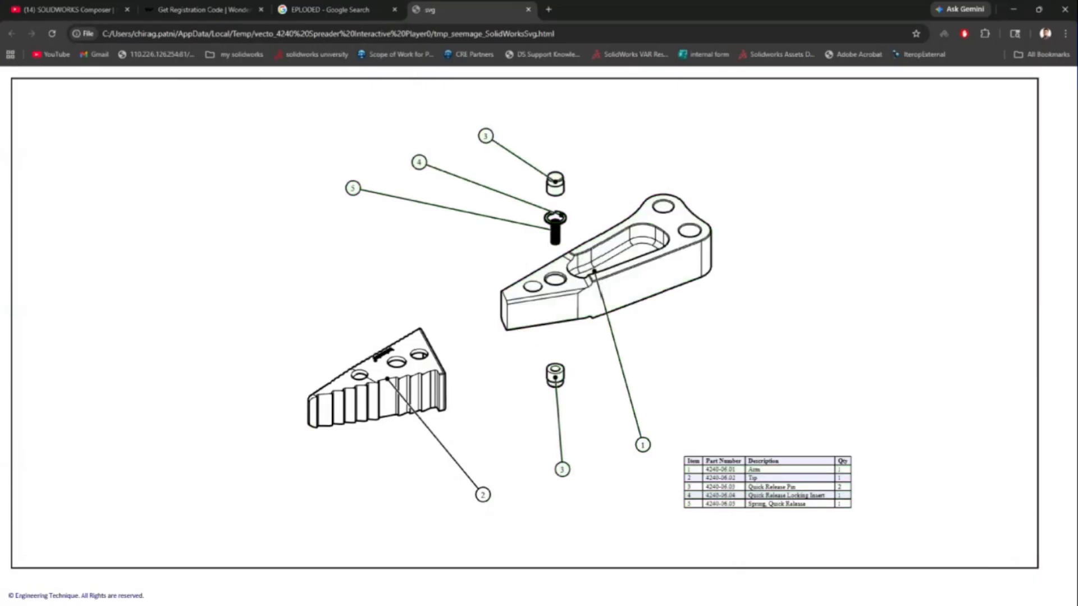
{"action": "left_click", "coordinate": [1014, 9]}
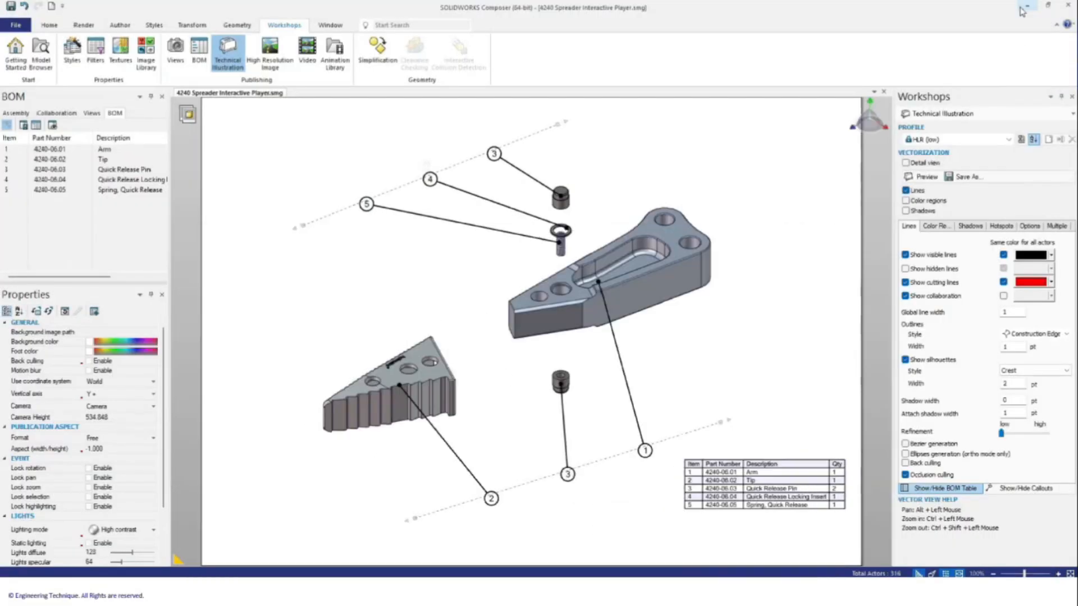